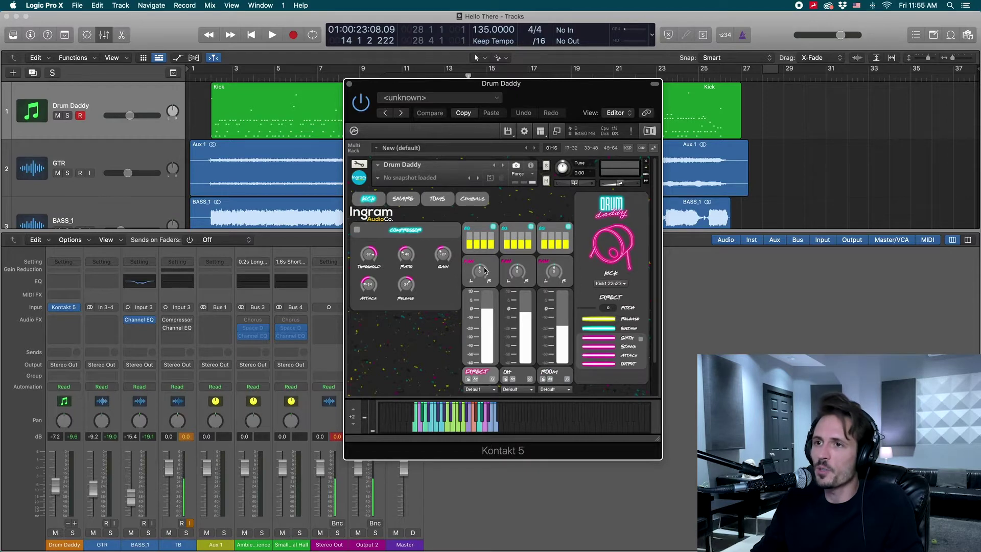
- Review the kick's direct output routing options and the controls of its direct, overhead and room channels
left_click(493, 390)
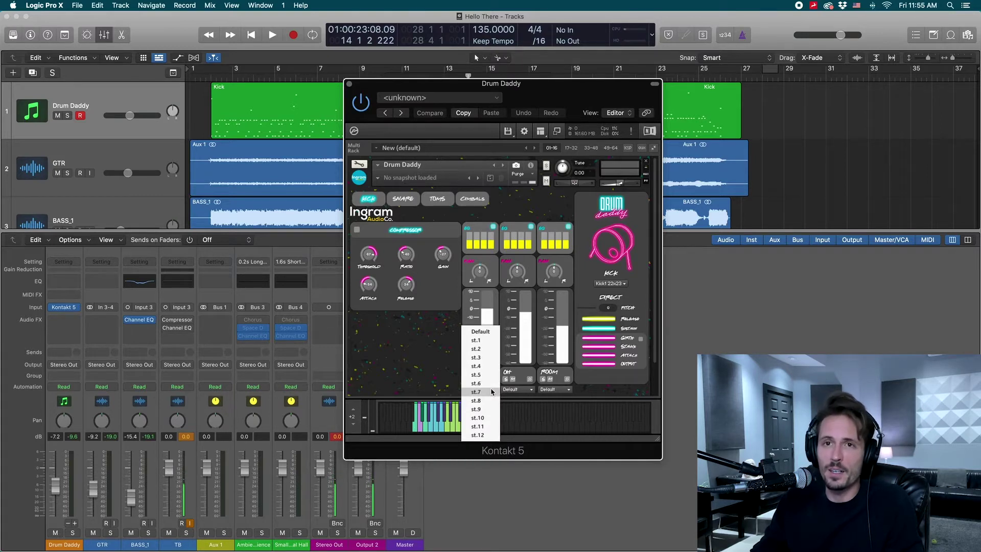
left_click(491, 392)
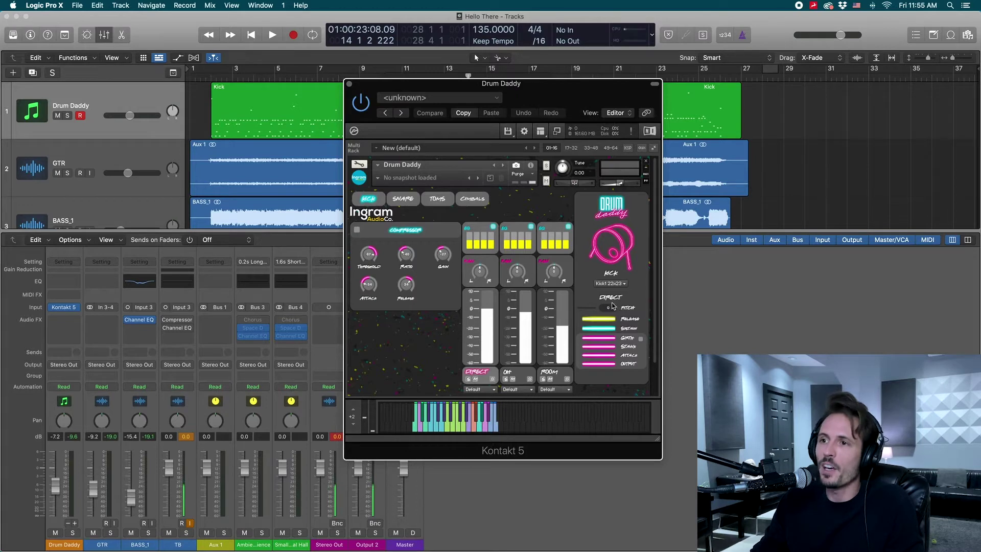
left_click(534, 323)
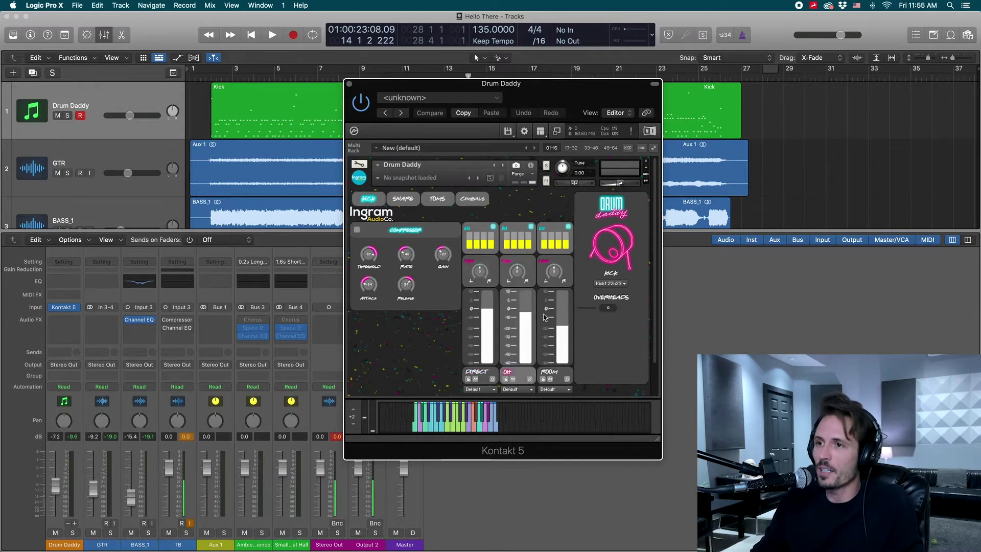
left_click(545, 317)
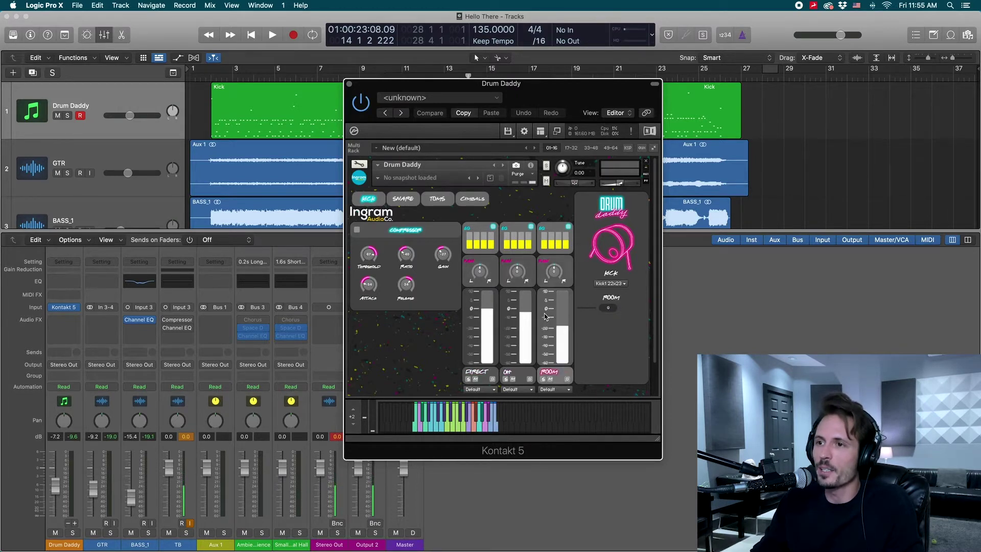
left_click(513, 319)
left_click(481, 325)
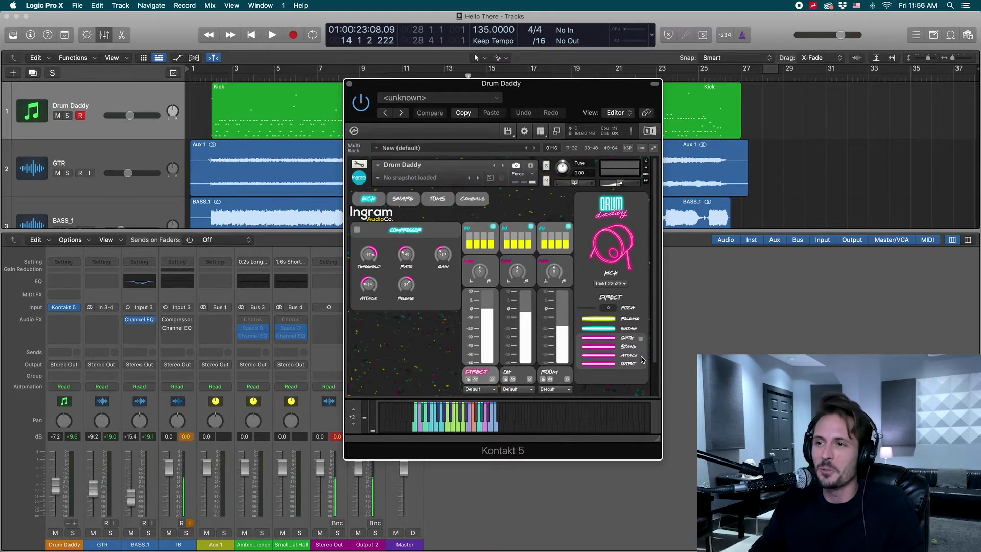
- Select Kick1 22x23 as the kick sample and audition it several times on the virtual keyboard
left_click(623, 284)
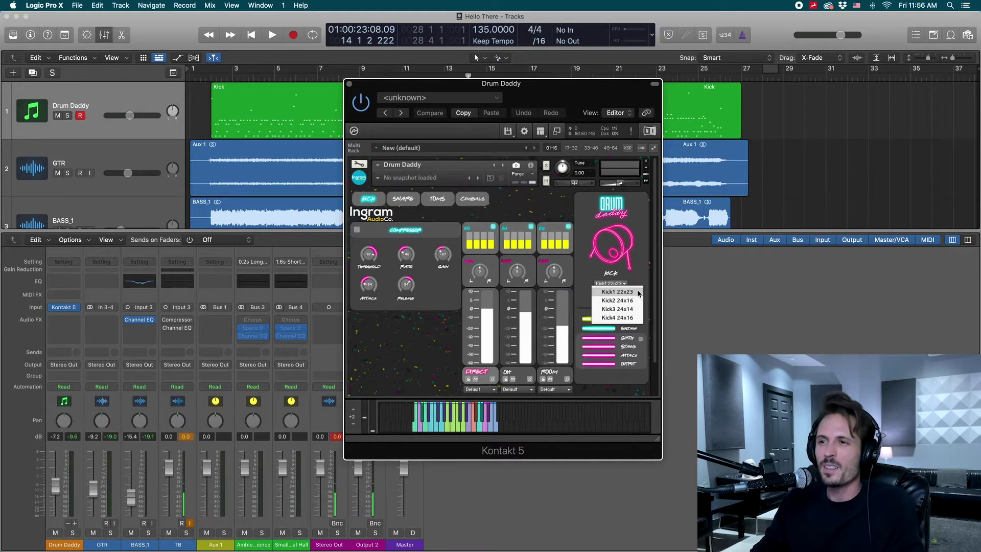
left_click(639, 293)
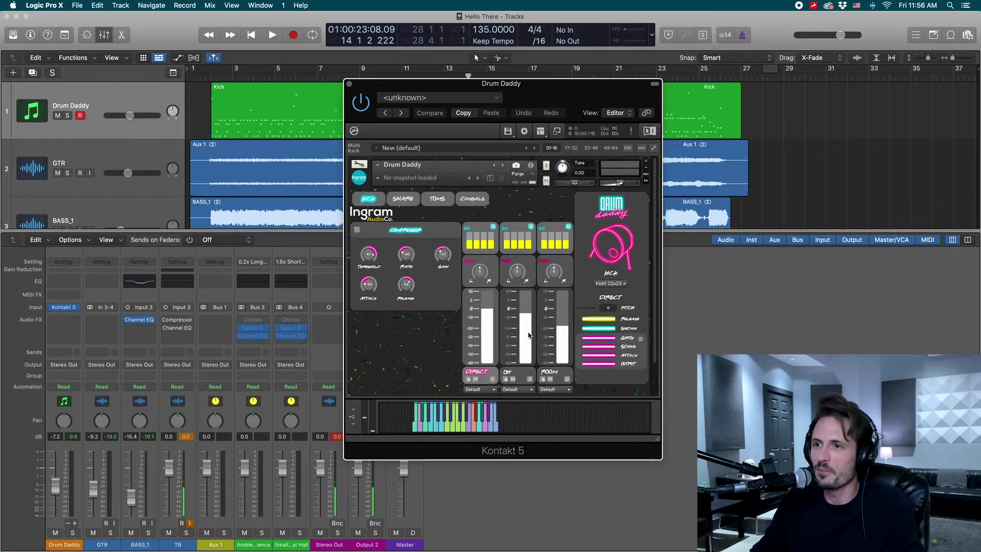
left_click(419, 432)
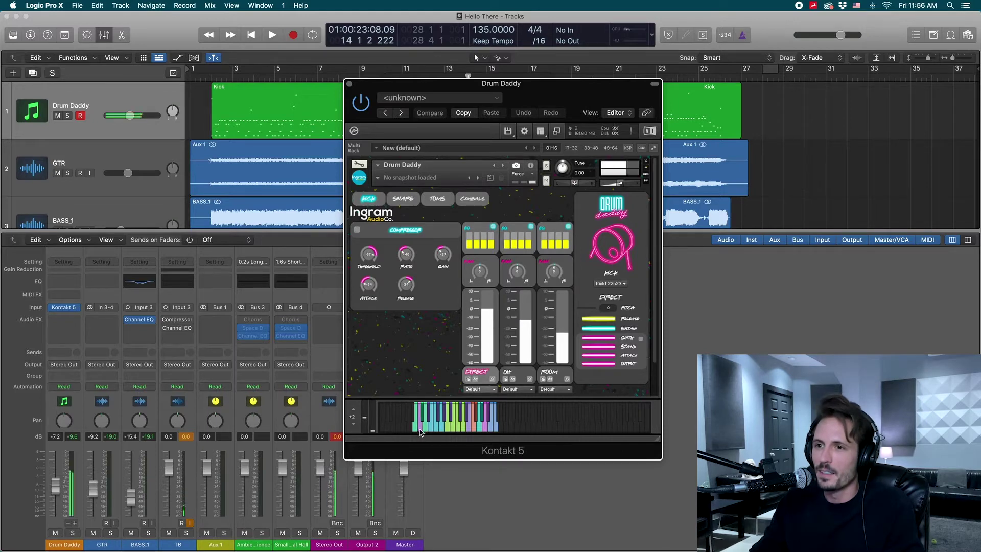
left_click(420, 412)
left_click(419, 415)
left_click(417, 417)
left_click(416, 417)
left_click(417, 414)
left_click(418, 424)
left_click(420, 432)
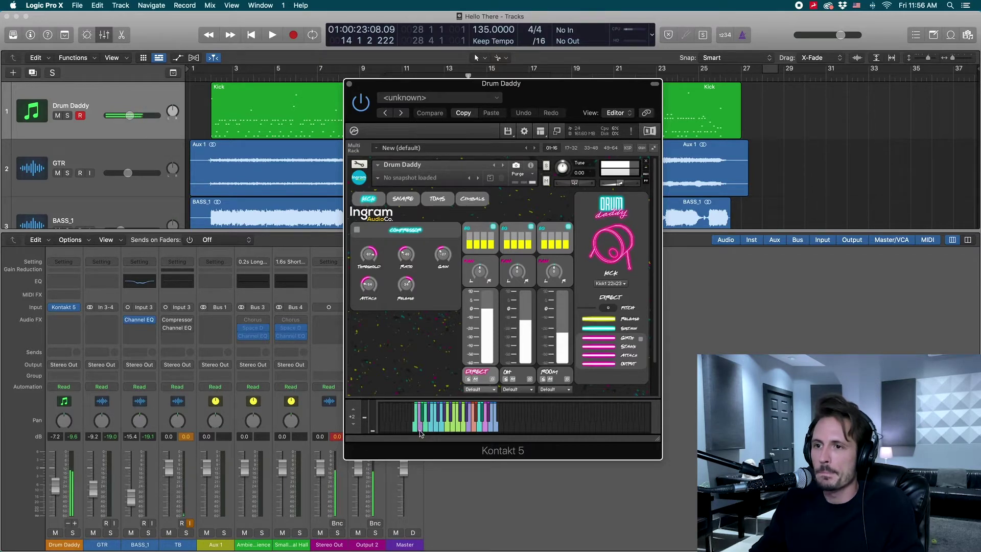
- Solo the kick's overhead channel and then its room channel, and audition the kick
left_click(505, 380)
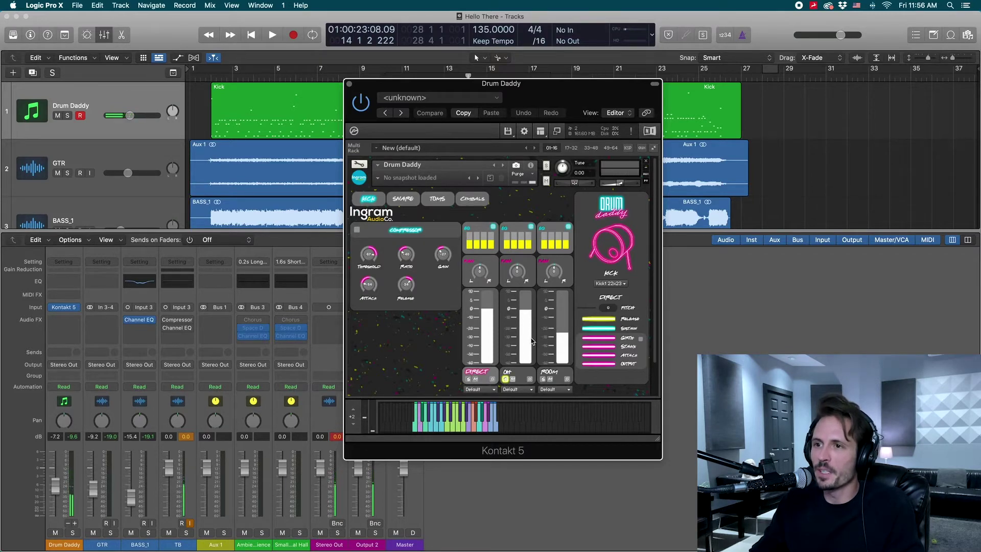
left_click(506, 379)
left_click(542, 379)
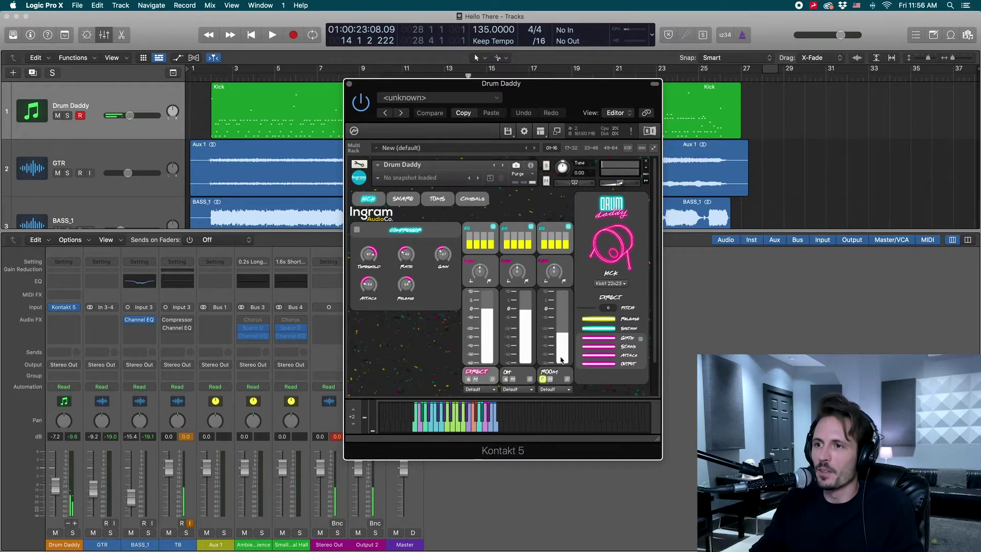
left_click(422, 430)
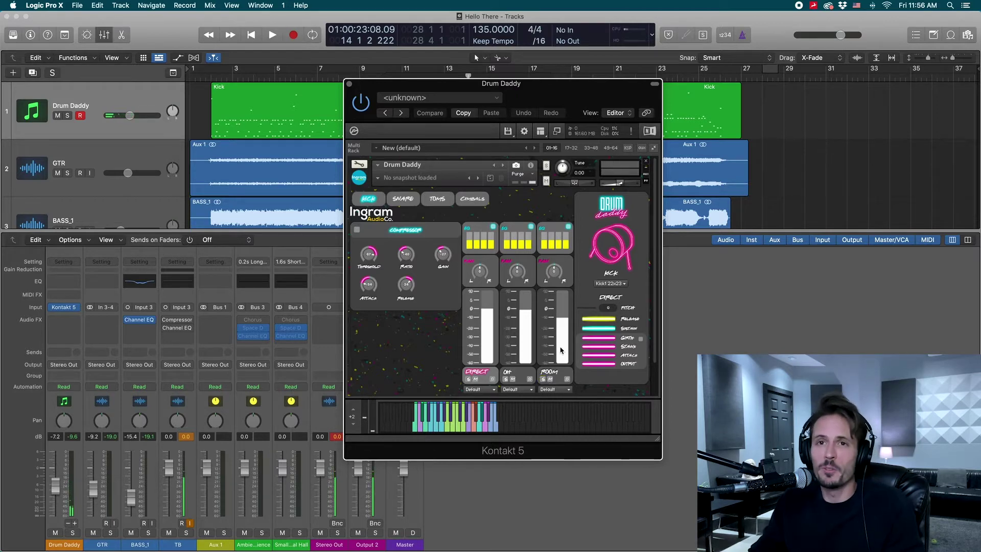
- Switch the kick sample to Kick2 24x16 and audition it on the virtual keyboard
left_click(625, 283)
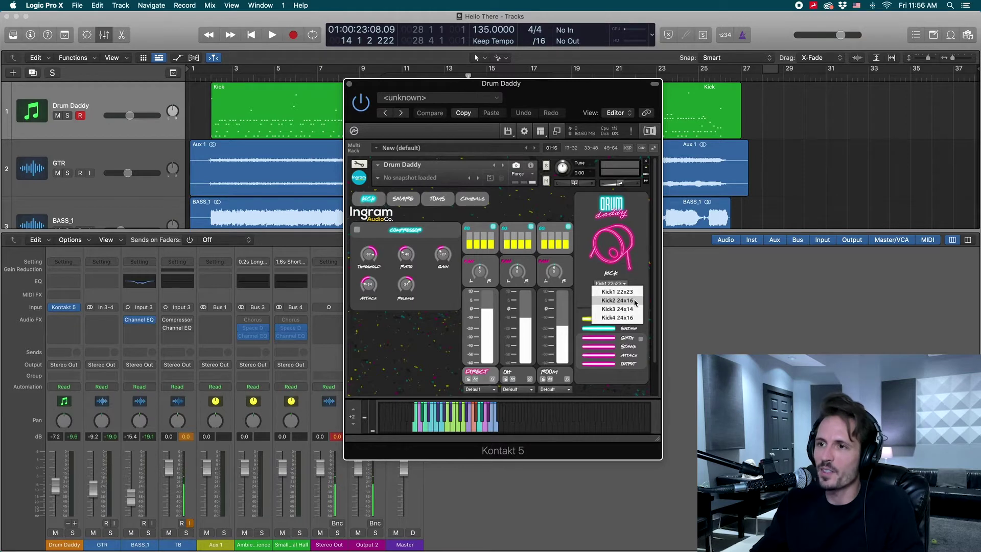
left_click(636, 302)
left_click(419, 422)
left_click(419, 423)
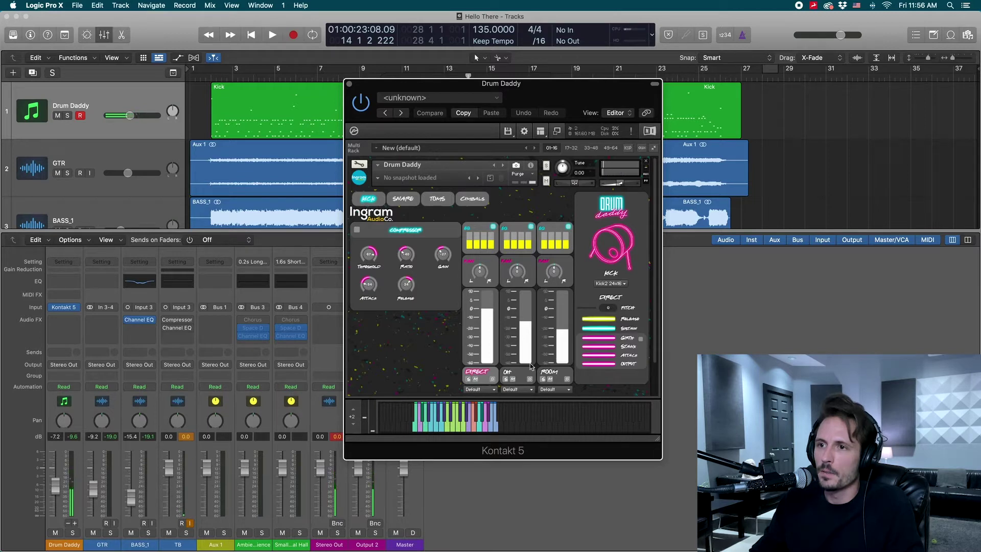
left_click(423, 434)
- Change the kick sample to Kick3 24x14 and play it a few times to hear its sound
left_click(610, 283)
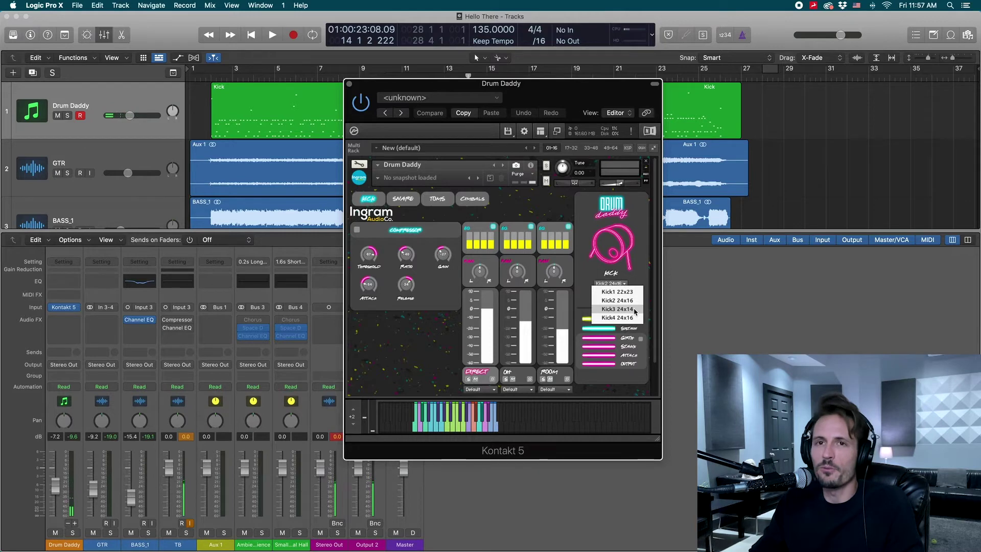
left_click(617, 309)
left_click(421, 431)
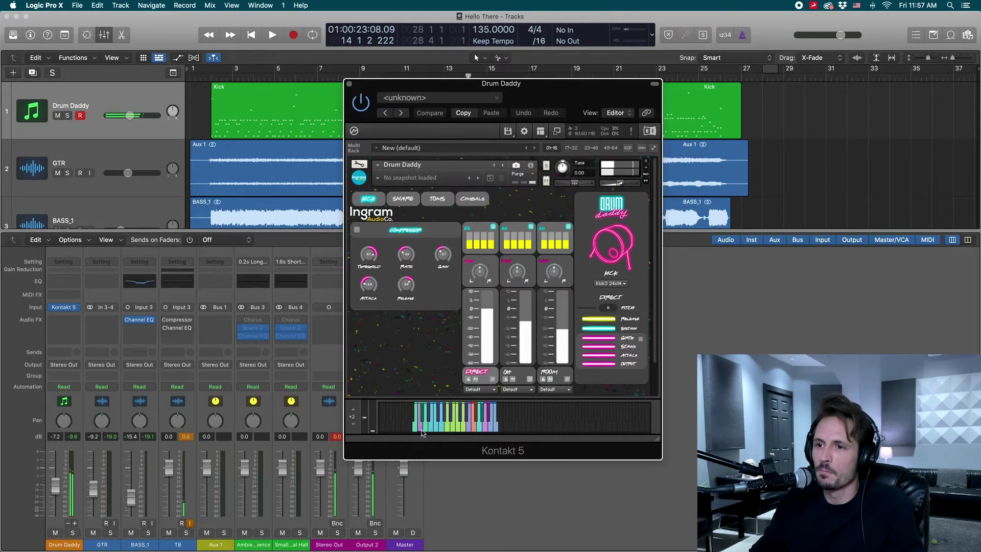
left_click(420, 431)
left_click(419, 432)
- Load the Kick4 24x16 sample for the kick and audition it with a few hits
left_click(609, 283)
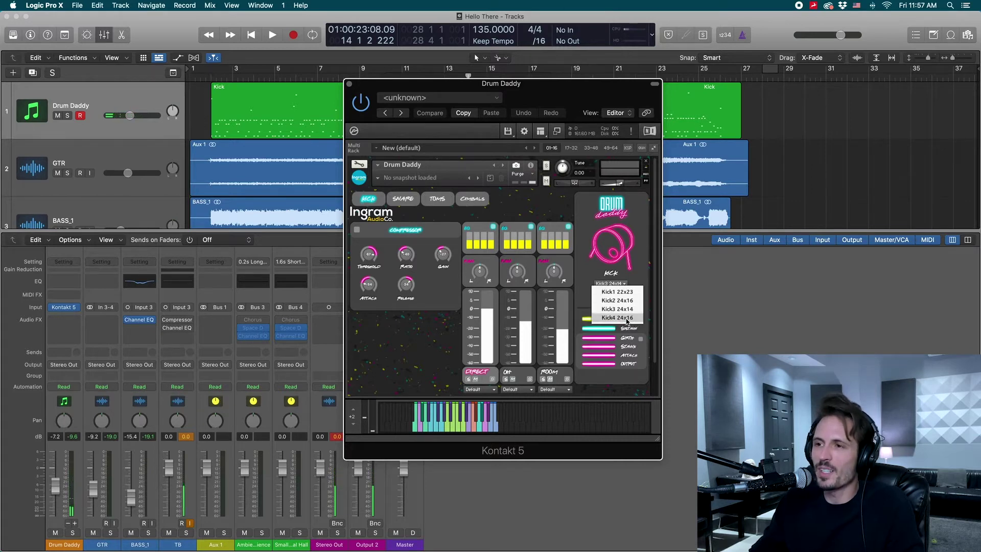
left_click(617, 317)
left_click(420, 429)
left_click(419, 428)
left_click(420, 428)
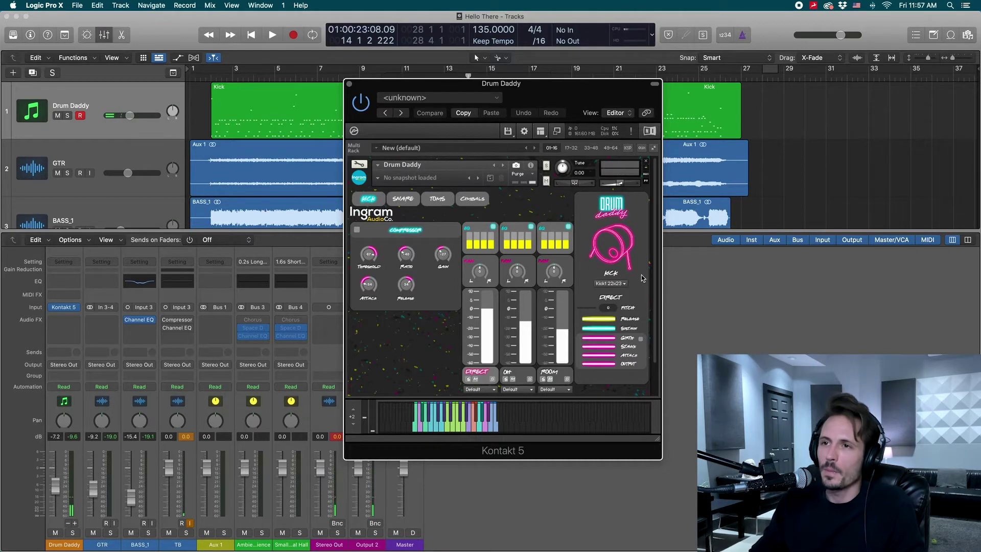
- Show the snare page and review its overhead and room channels and the direct channel's output routing options
left_click(403, 202)
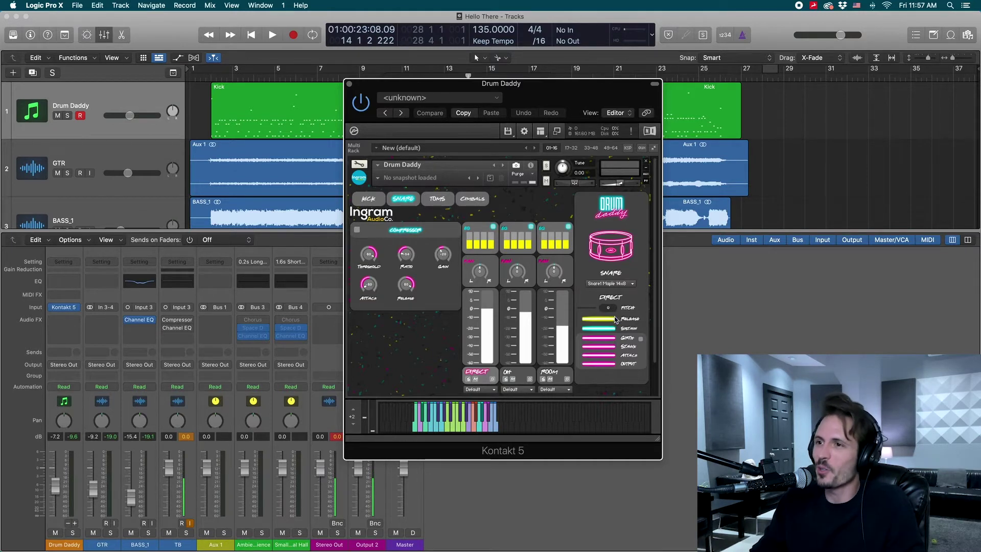
left_click(506, 313)
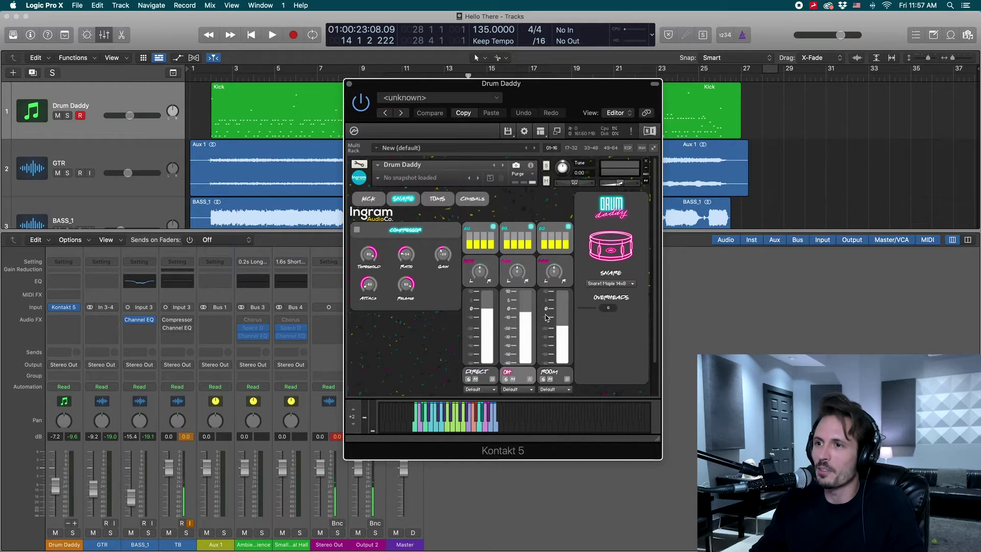
left_click(546, 317)
left_click(508, 311)
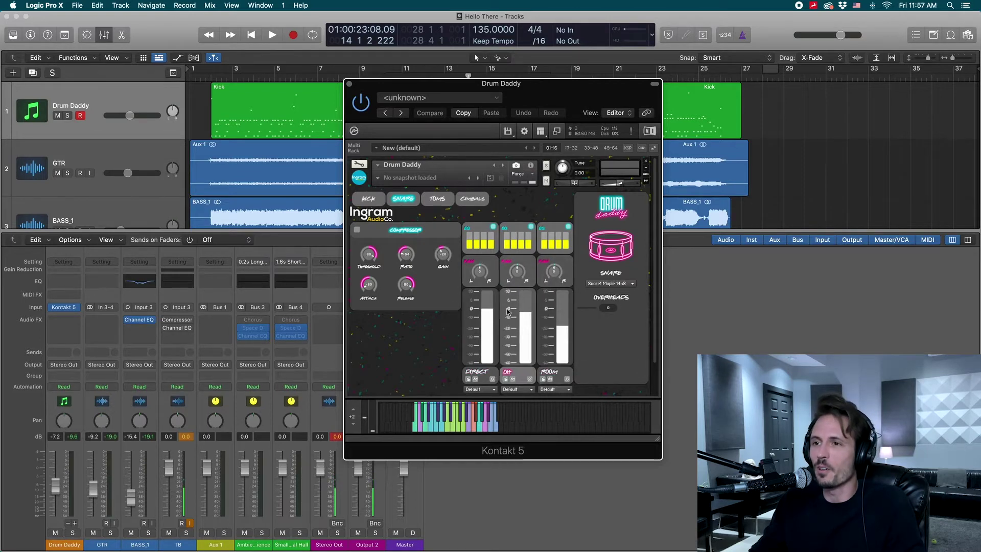
left_click(491, 391)
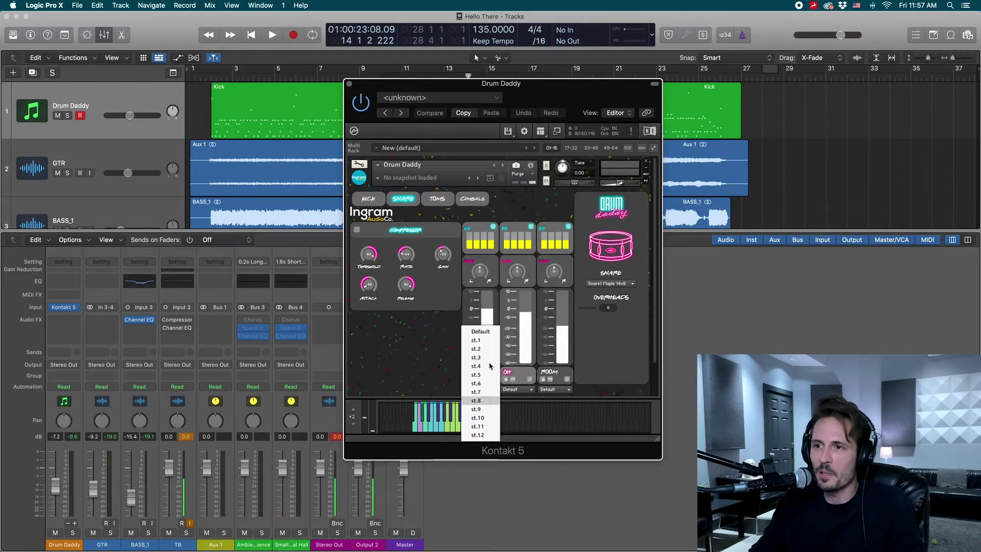
key("Escape")
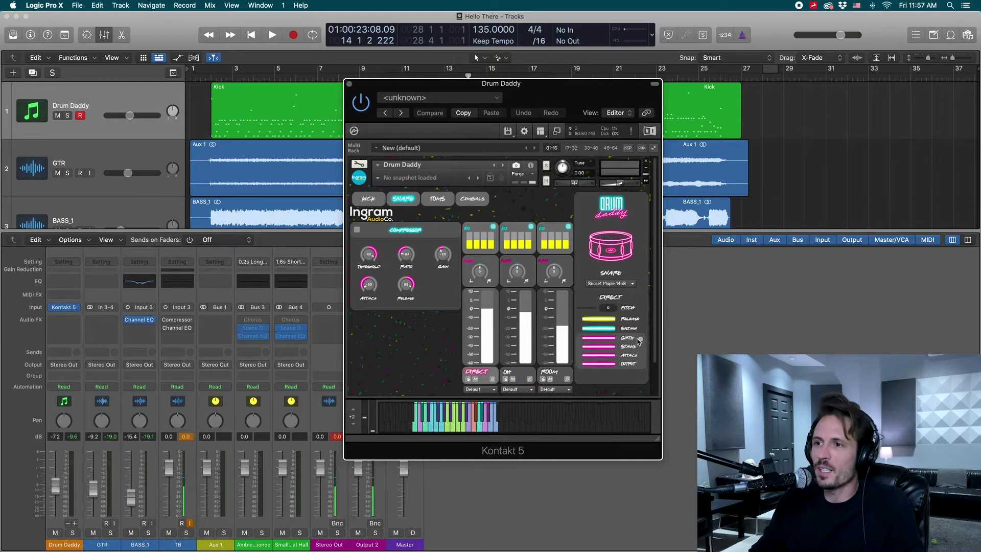
- Select Snare1 Maple 14x8 as the snare sample and audition its keys on the virtual keyboard
left_click(630, 284)
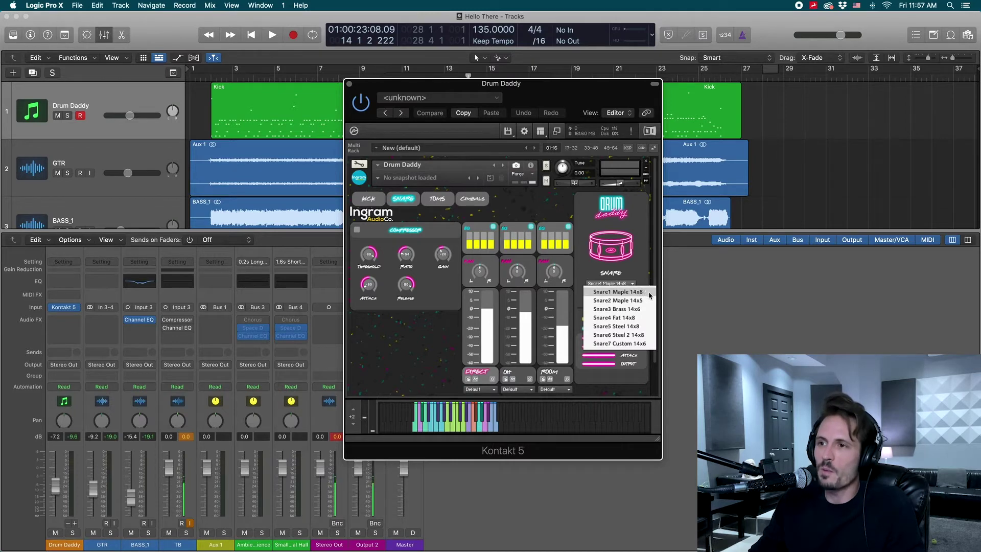
left_click(646, 295)
left_click(426, 431)
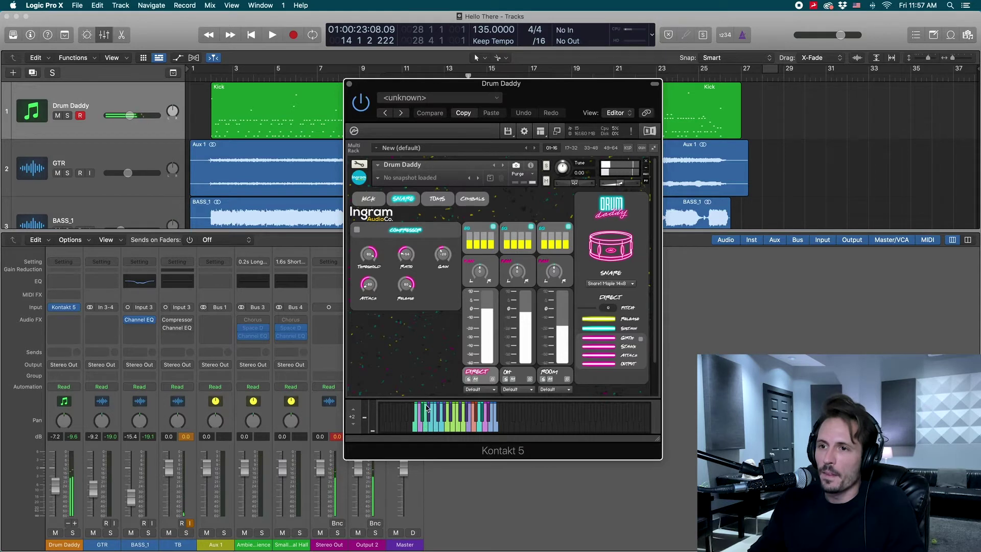
left_click(427, 419)
left_click(427, 418)
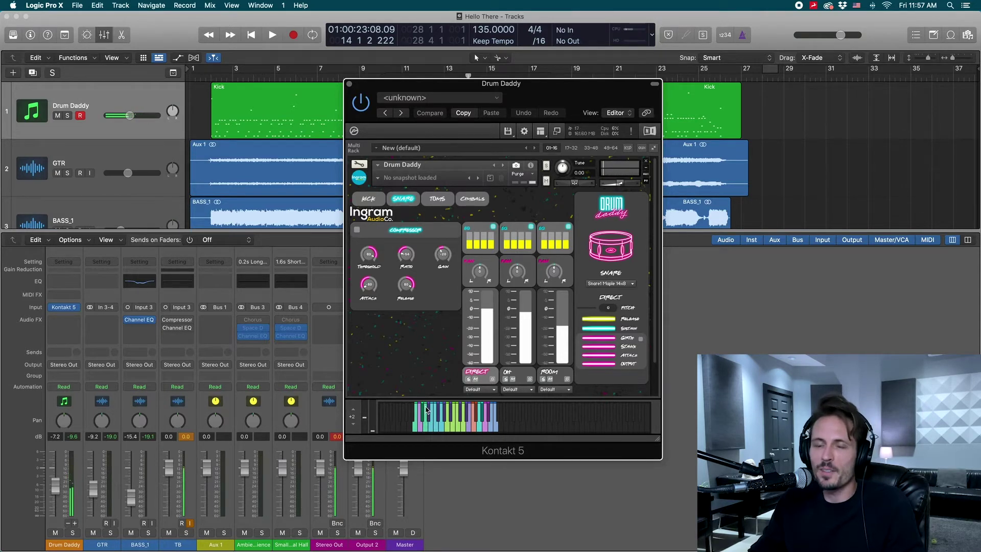
left_click(425, 411)
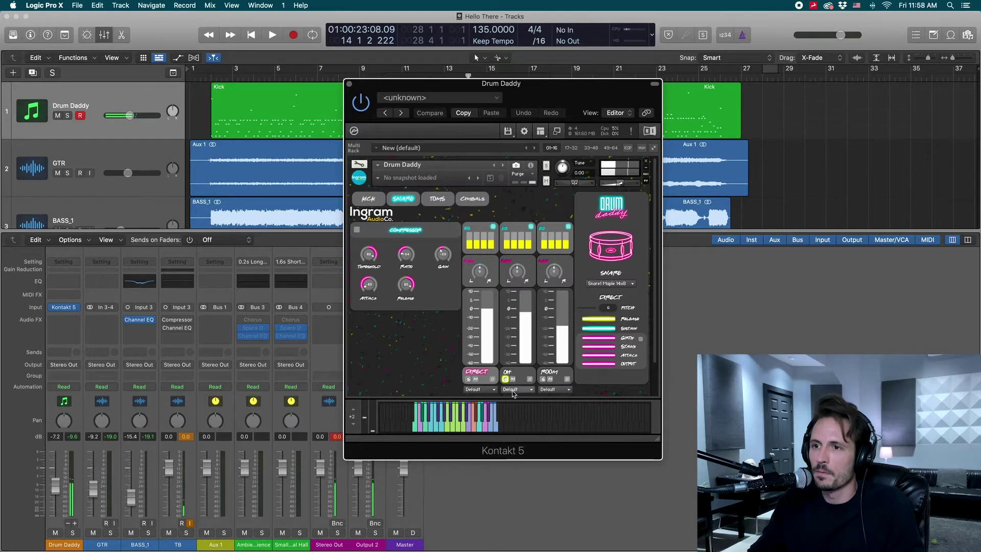
- Solo the snare's room channel, audition the snare through it, and clear the solo
left_click(543, 378)
left_click(428, 430)
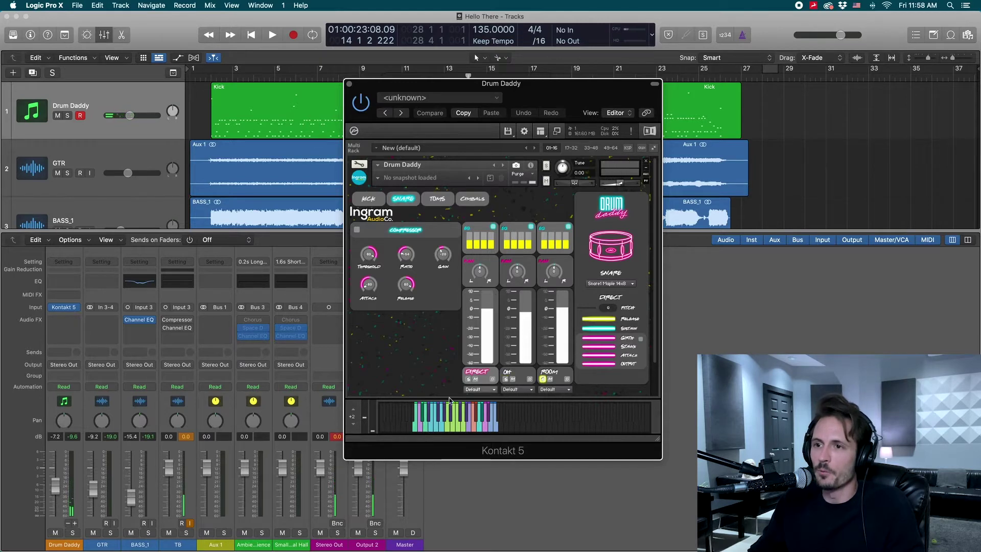
left_click(427, 432)
left_click(543, 378)
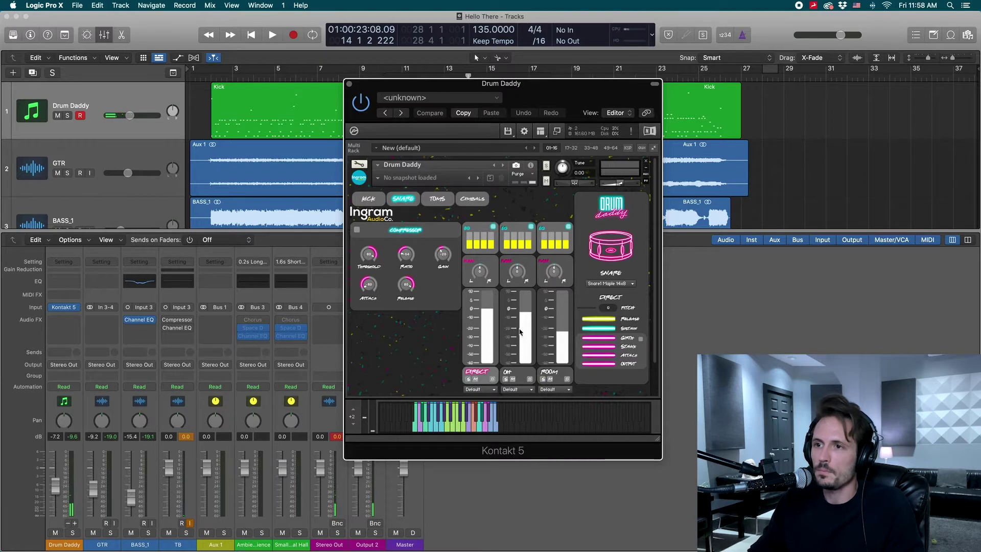
- Switch the snare sample to Snare2 Maple 14x5 and audition it on the virtual keyboard
left_click(632, 284)
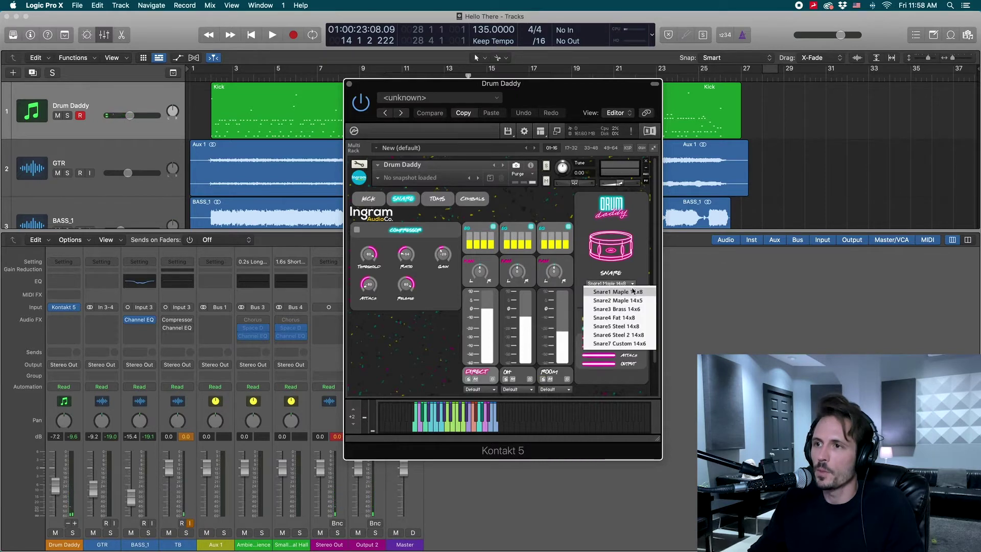
left_click(647, 302)
left_click(426, 423)
left_click(426, 423)
left_click(425, 428)
left_click(425, 429)
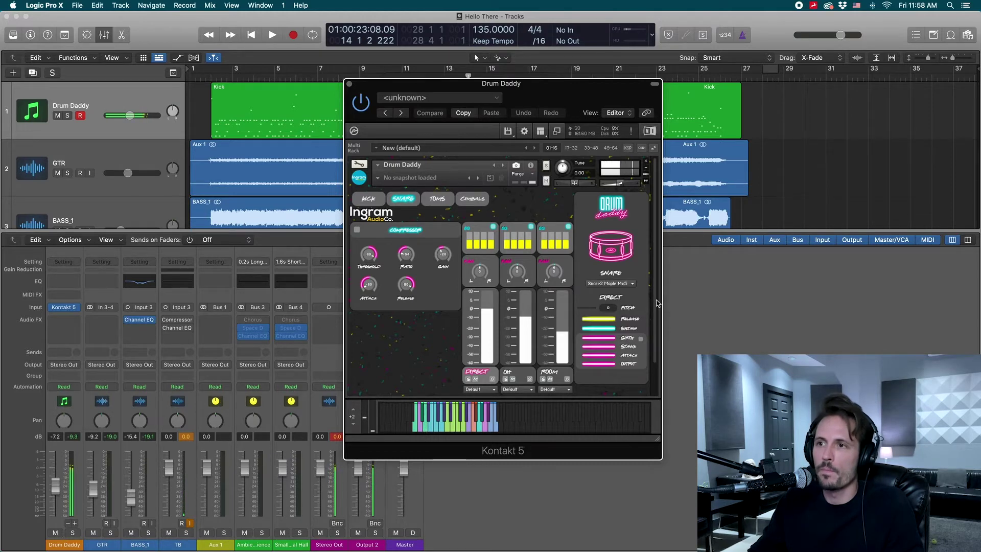
- Change the snare sample to Snare3 Brass 14x6 and play it a few times to hear its sound
left_click(610, 283)
left_click(613, 310)
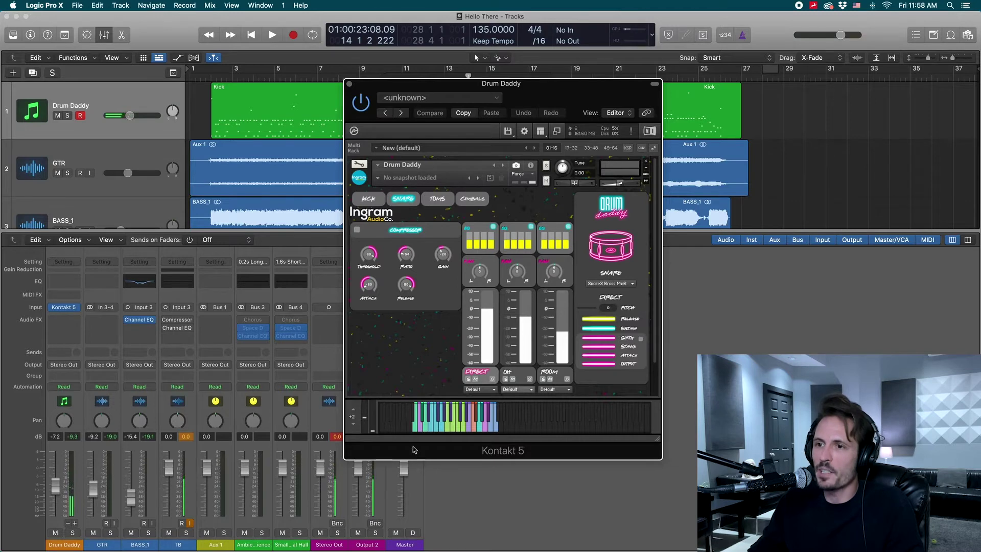
left_click(425, 430)
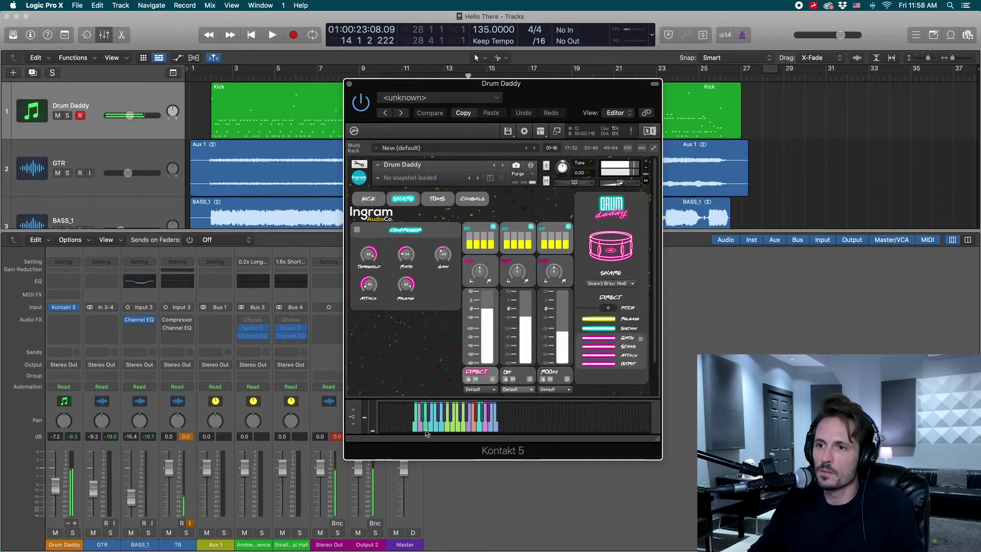
left_click(425, 420)
left_click(425, 430)
- Switch the snare sample to Snare4 Fat 14x8 and audition it several times on the virtual keyboard
left_click(610, 283)
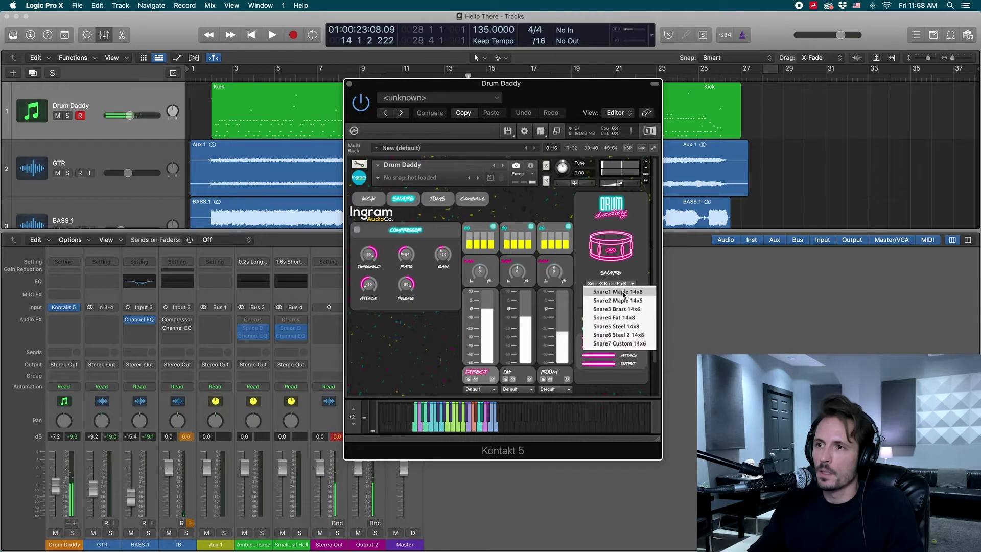
left_click(638, 317)
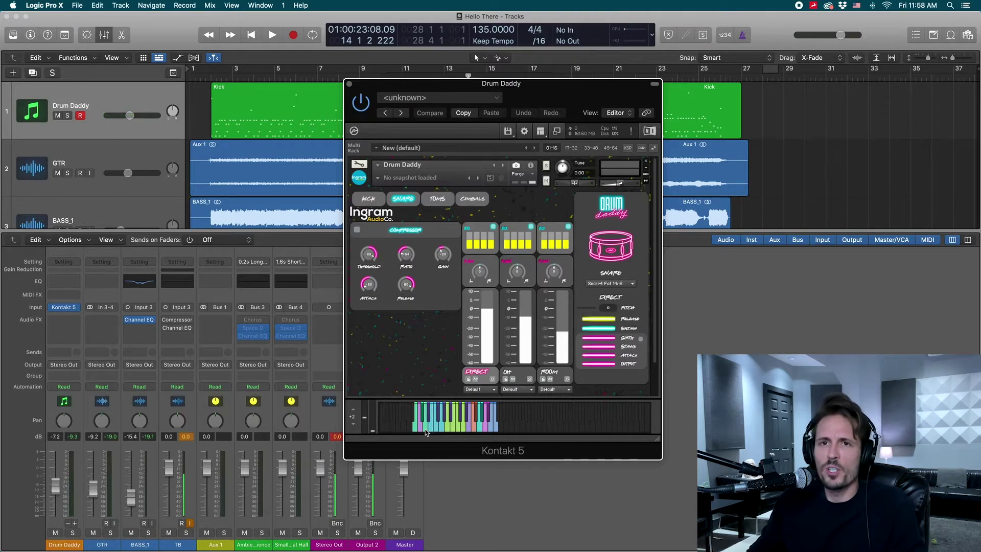
left_click(425, 432)
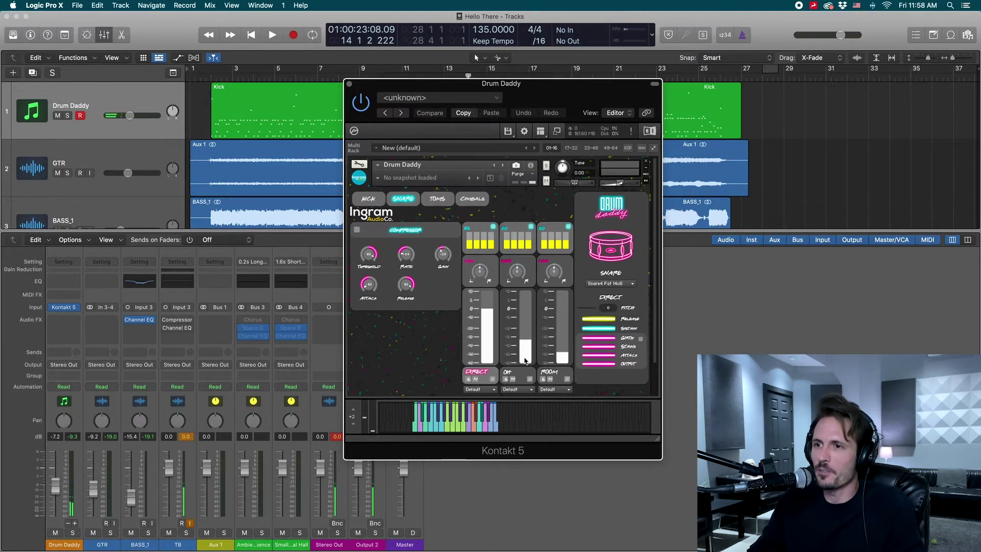
left_click(425, 431)
left_click(426, 432)
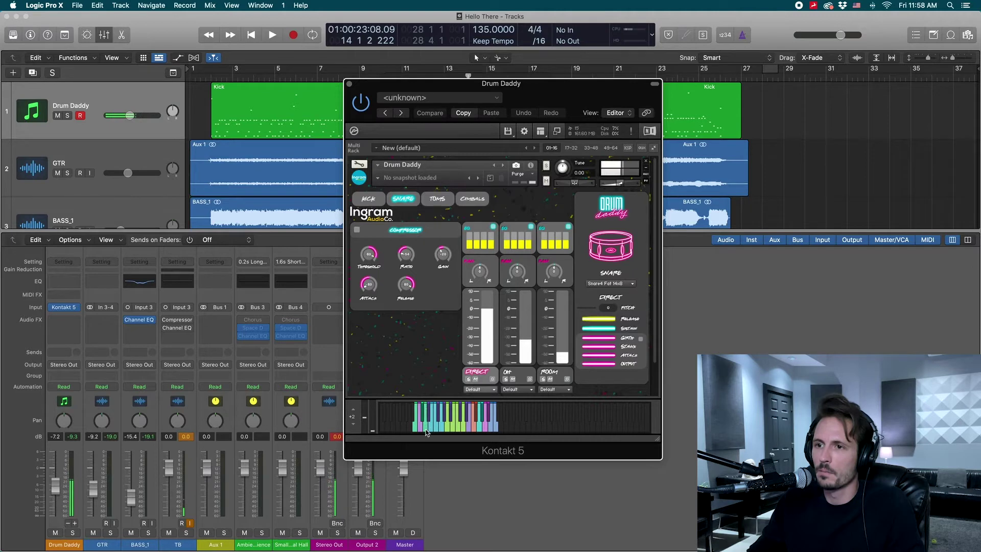
- Change the snare sample to Snare5 Steel 14x8 and play its key on the virtual keyboard
left_click(632, 284)
left_click(639, 327)
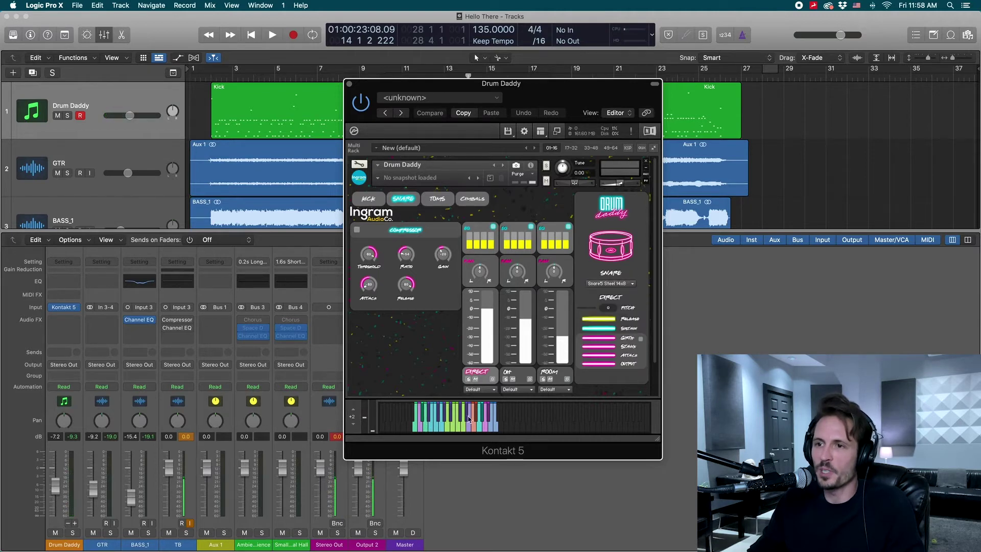
left_click(425, 431)
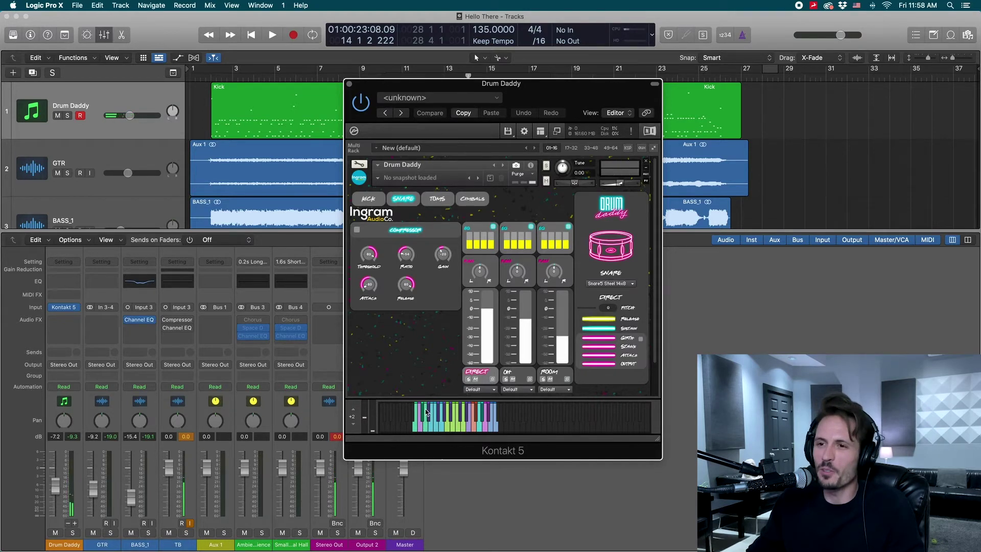
left_click(424, 430)
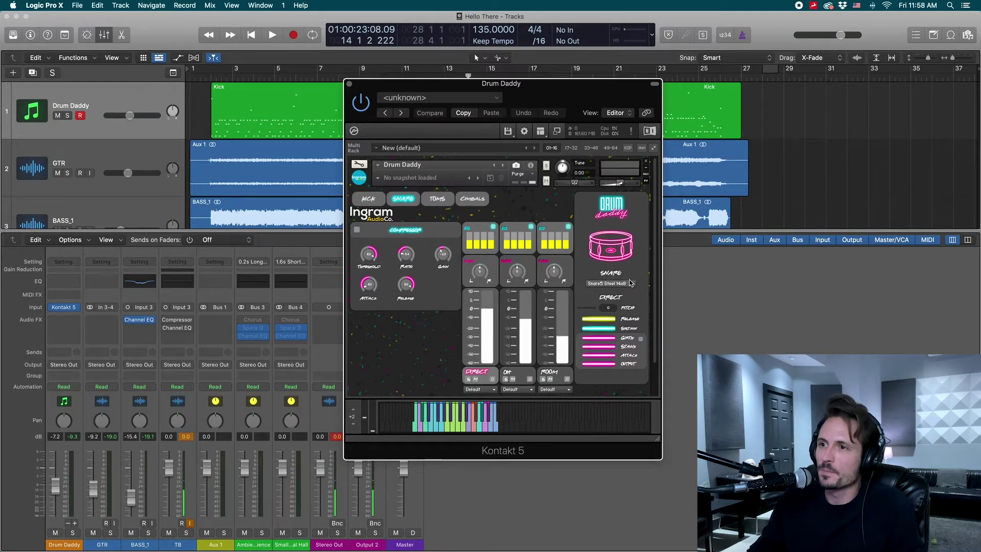
left_click(611, 283)
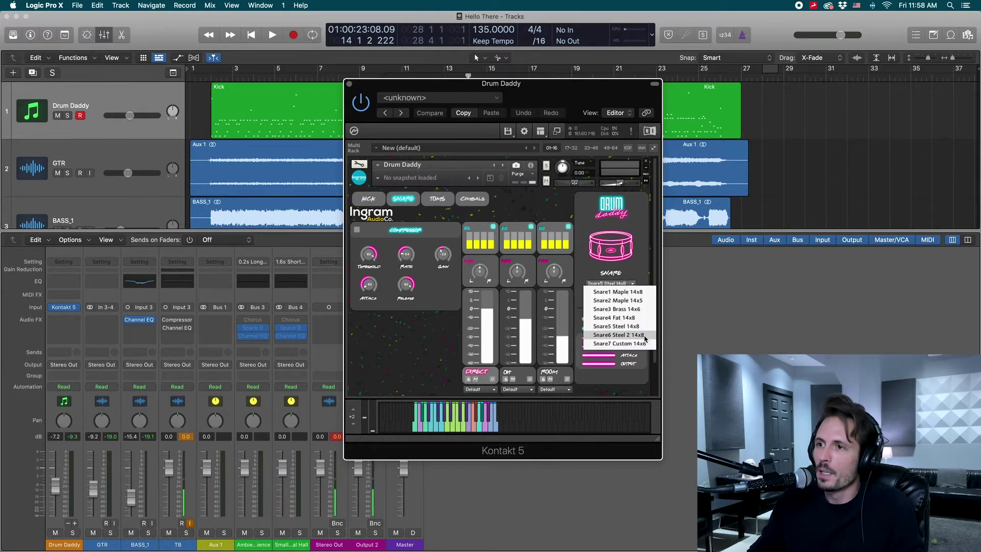
left_click(618, 335)
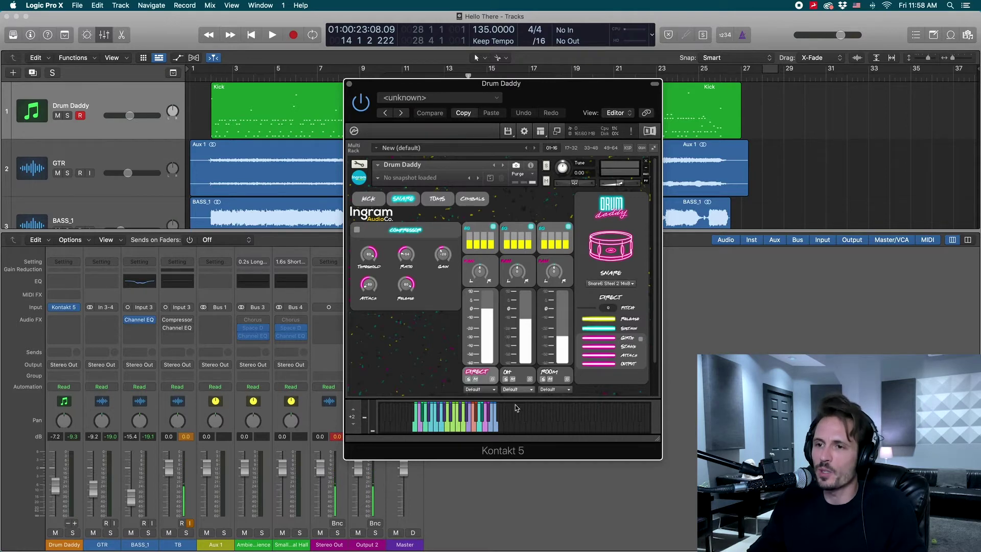
left_click(611, 283)
left_click(644, 326)
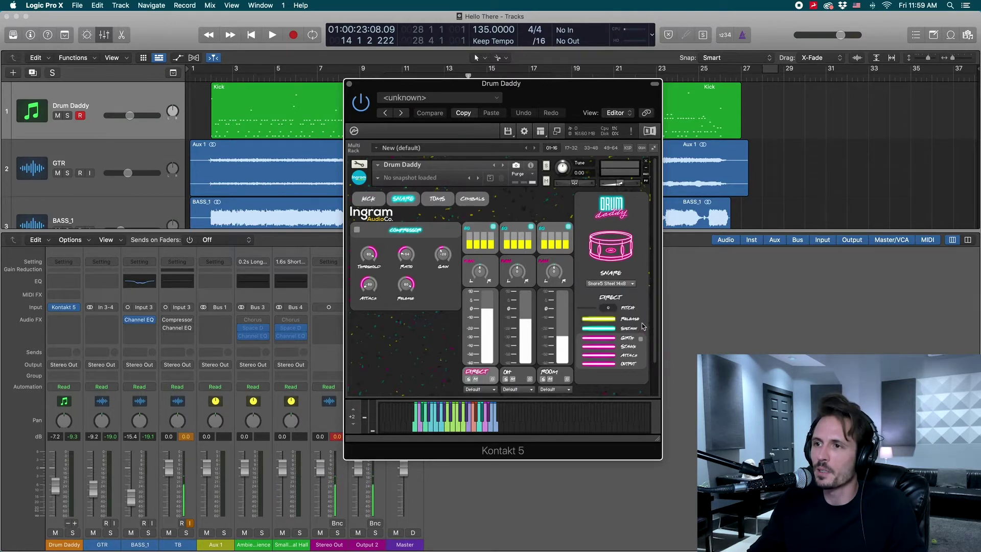
- Load Snare6 Steel 2 14x8 as the snare sample and audition it on the virtual keyboard
left_click(630, 284)
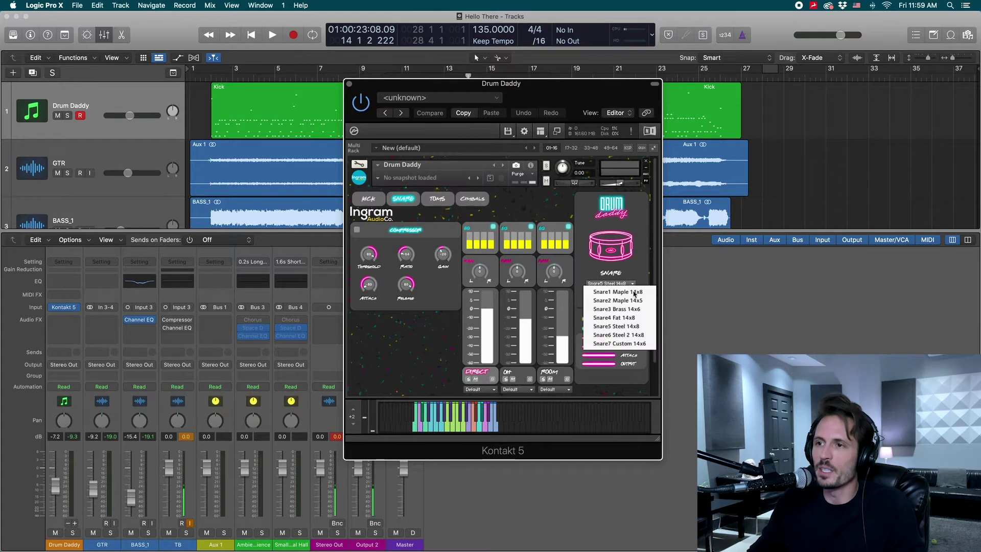
left_click(626, 335)
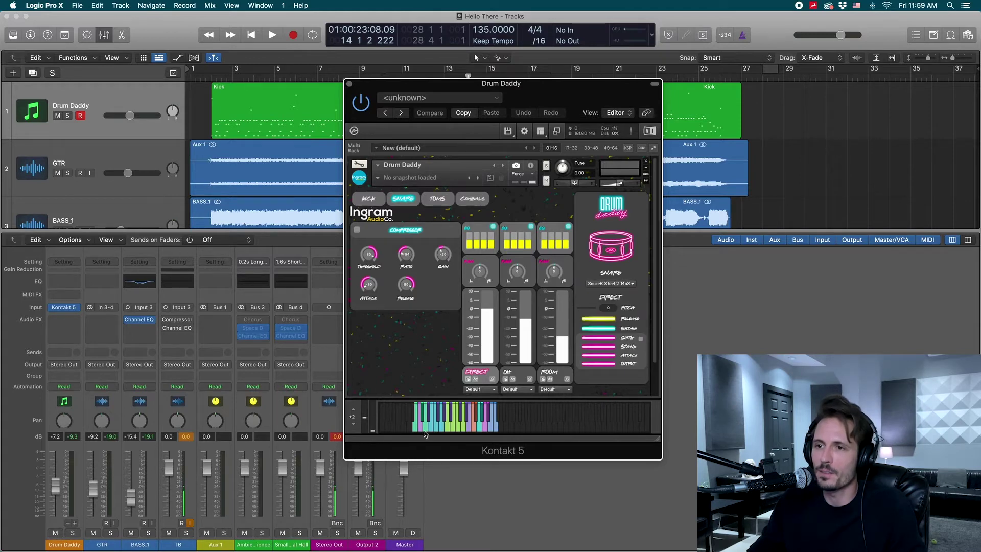
left_click(424, 432)
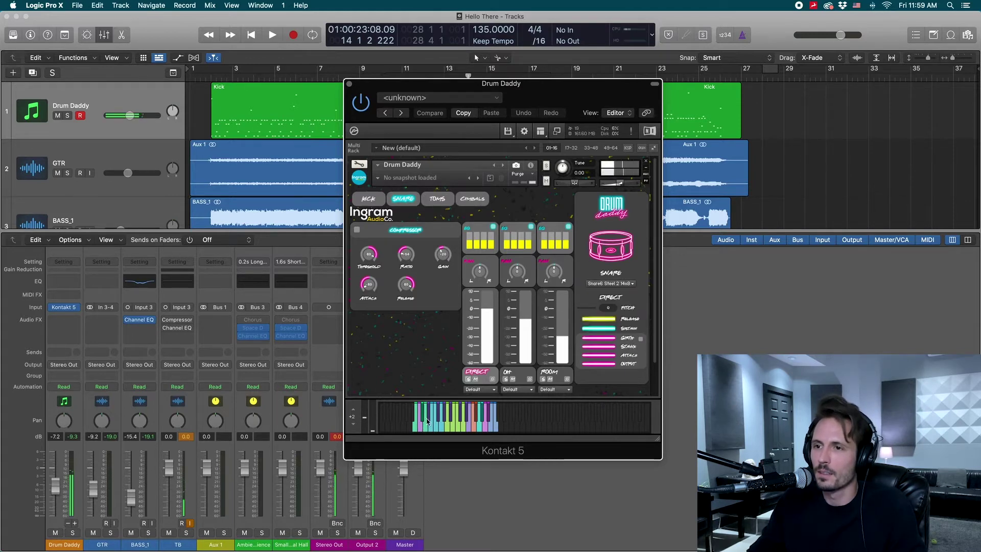
left_click(424, 429)
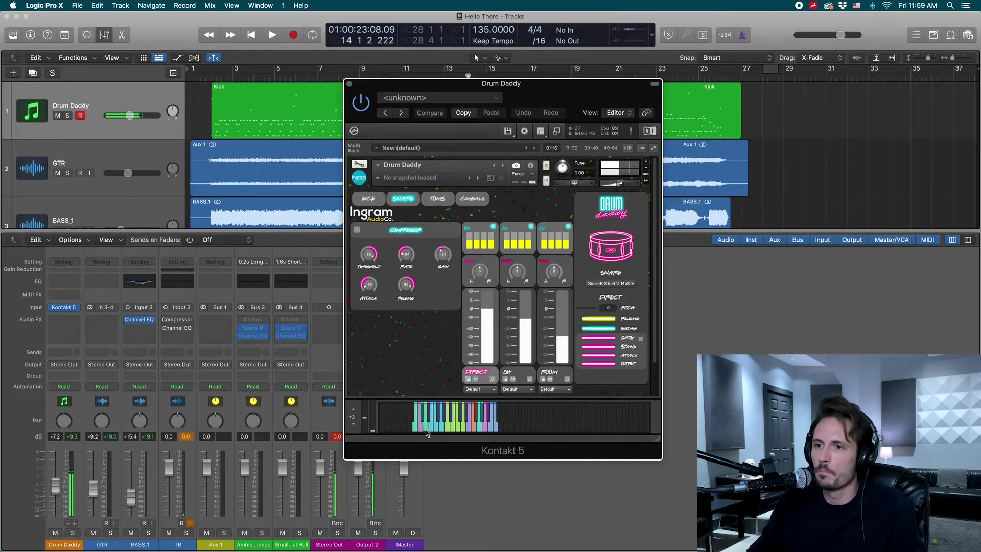
- Audition Snare7 Custom 14x6 as the snare sample, and return the snare to Snare1 Maple 14x8
left_click(610, 283)
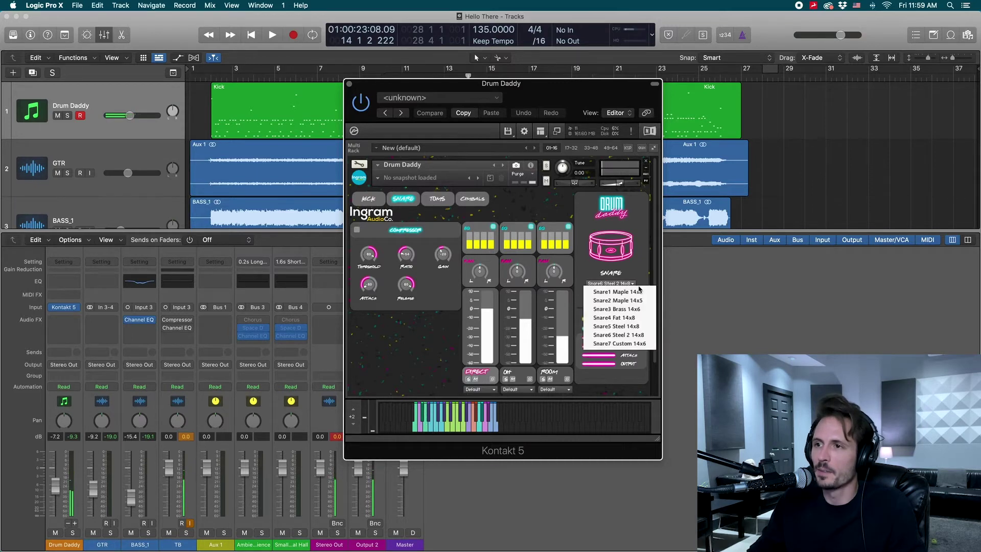
left_click(638, 344)
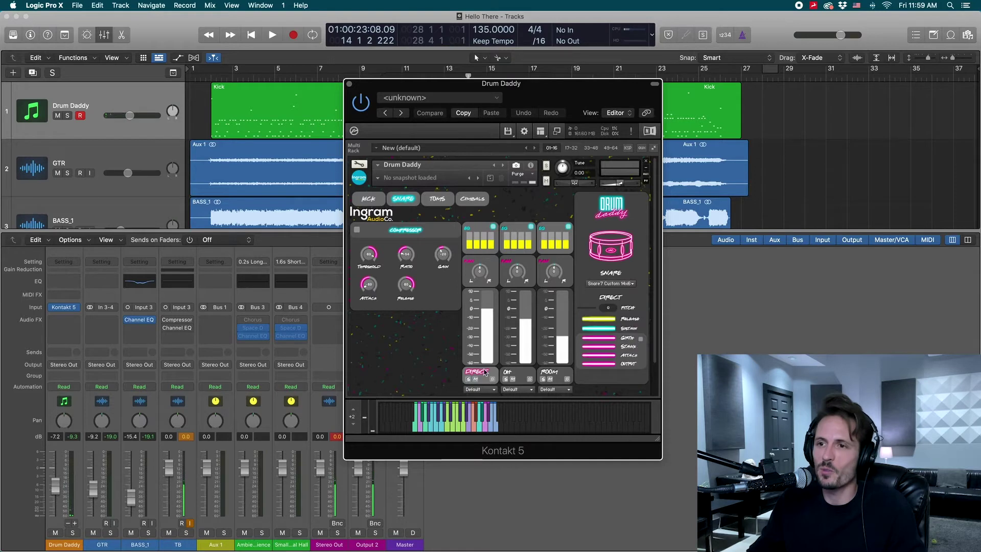
left_click(425, 429)
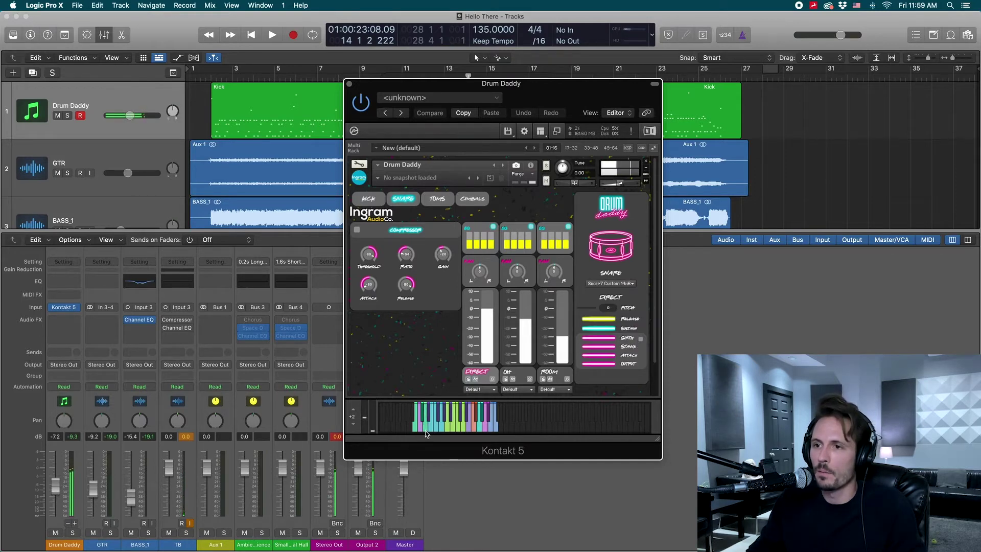
left_click(631, 284)
left_click(613, 287)
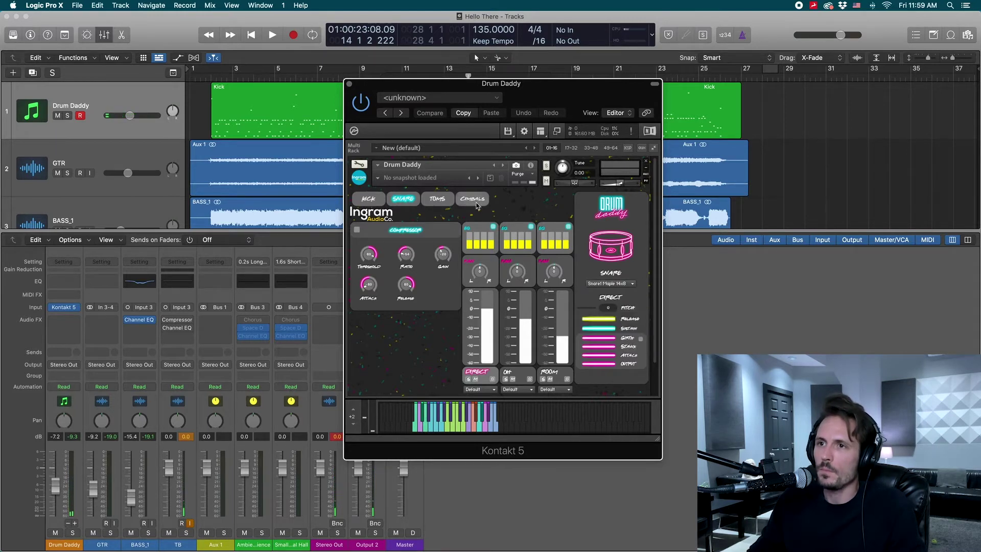
- Show the toms mixer and review the individual channel controls of Tom 1, Tom 2 and Tom 3
left_click(437, 199)
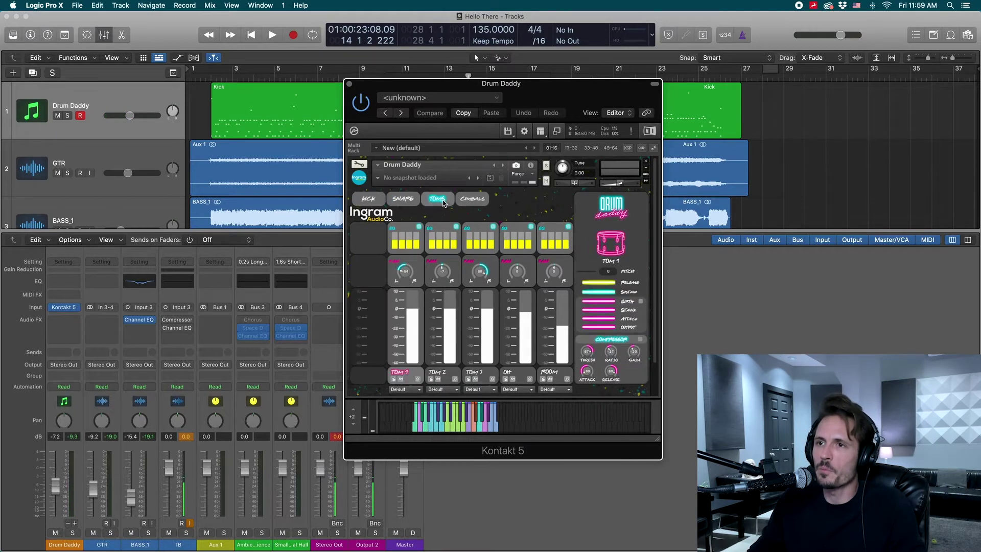
left_click(432, 332)
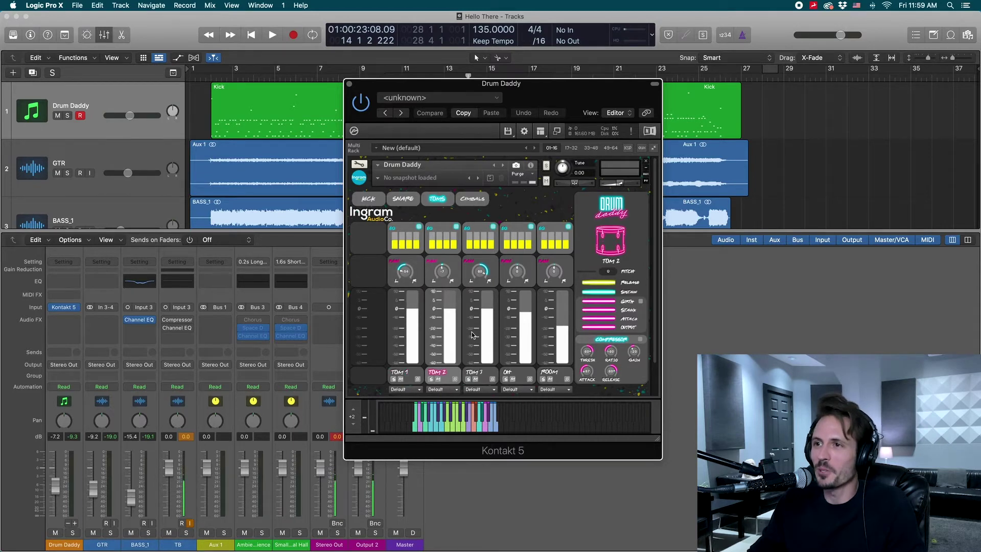
left_click(472, 335)
left_click(395, 329)
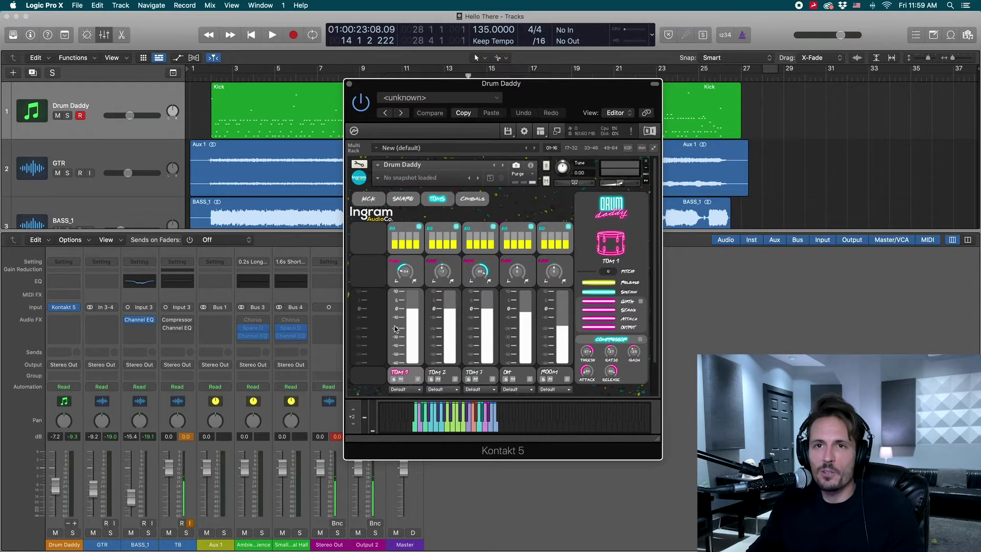
left_click(433, 335)
left_click(470, 335)
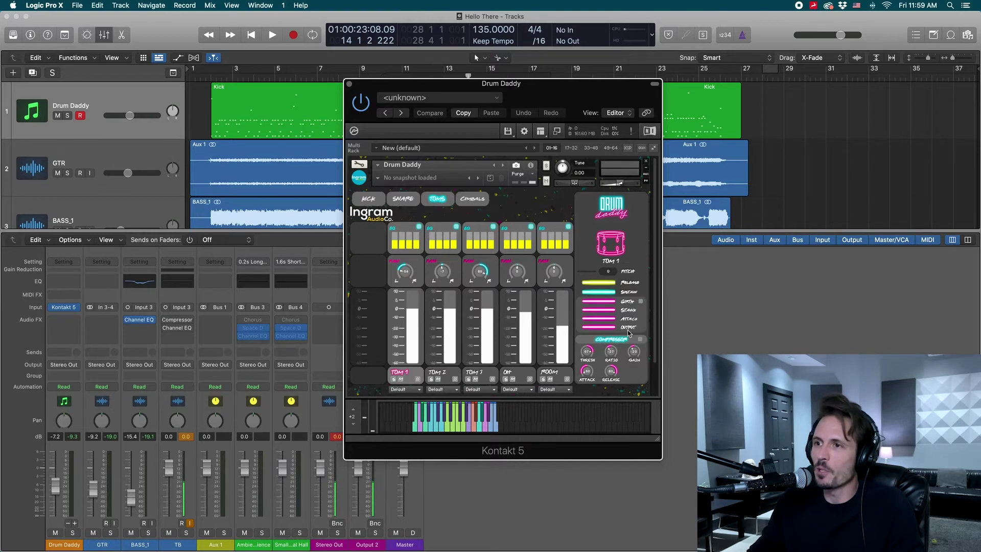
left_click(477, 321)
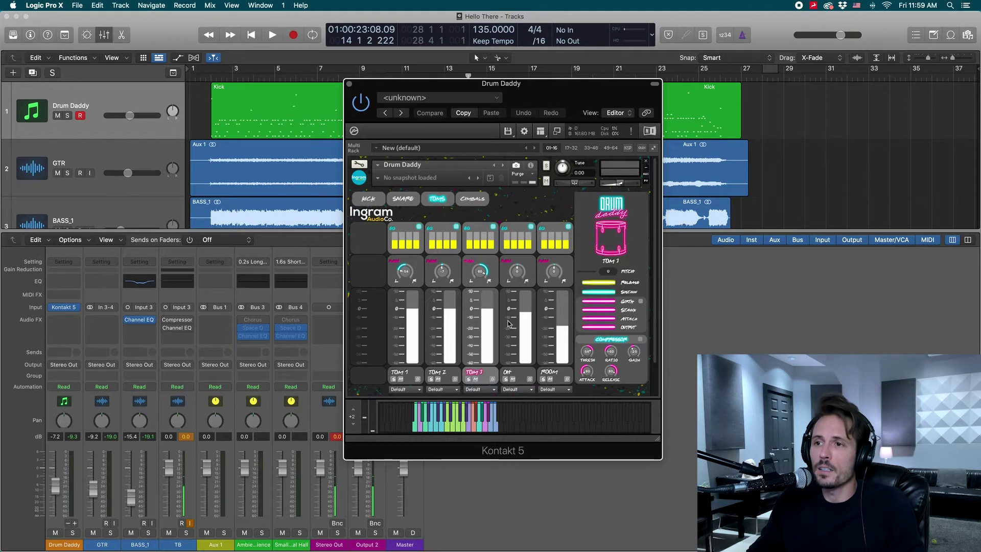
- Examine the per-tom pitch, pan and volume controls of the toms' overhead and room channels
left_click(509, 323)
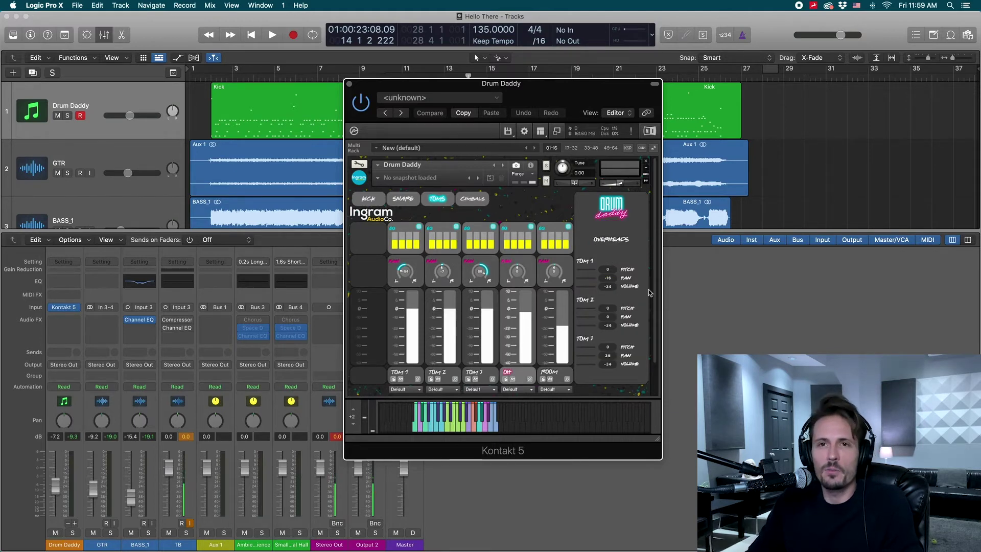
left_click(550, 317)
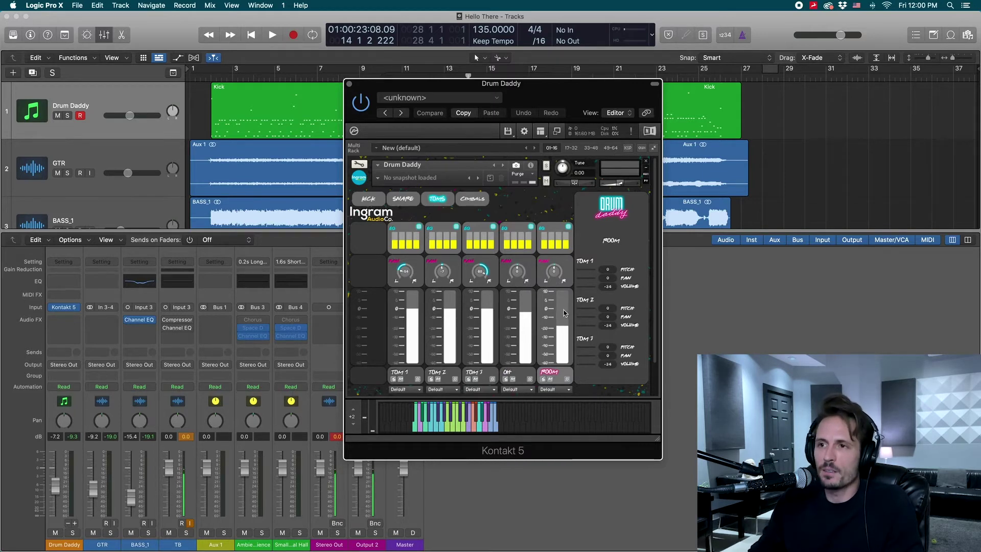
left_click(511, 333)
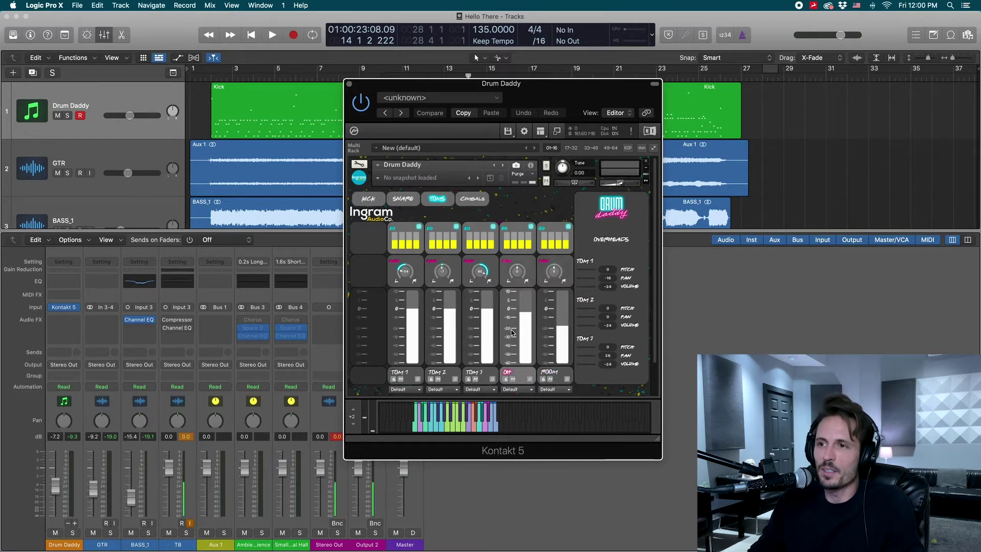
left_click(417, 389)
left_click(547, 390)
left_click(612, 392)
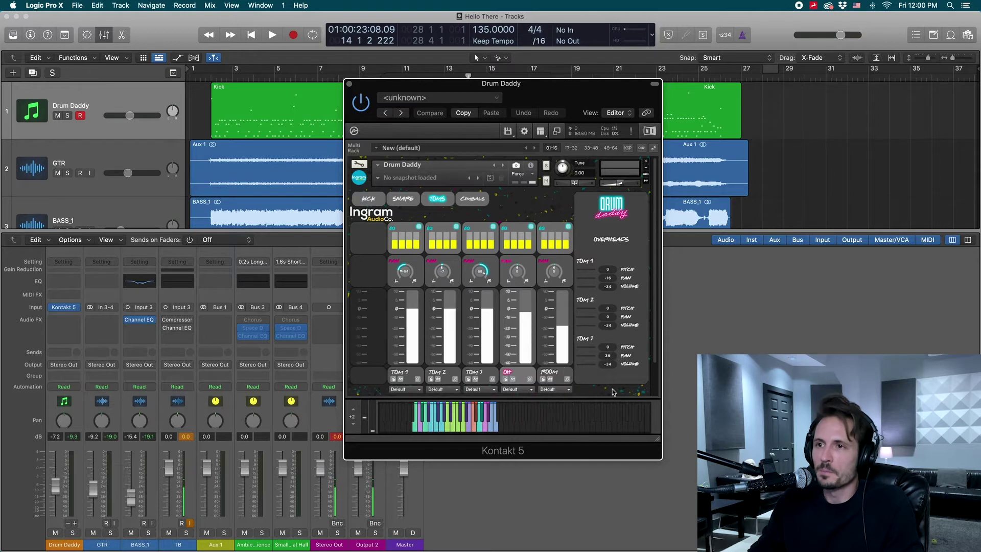
- Select the Tom 1 channel and audition the tom samples across their keys on the virtual keyboard
left_click(397, 335)
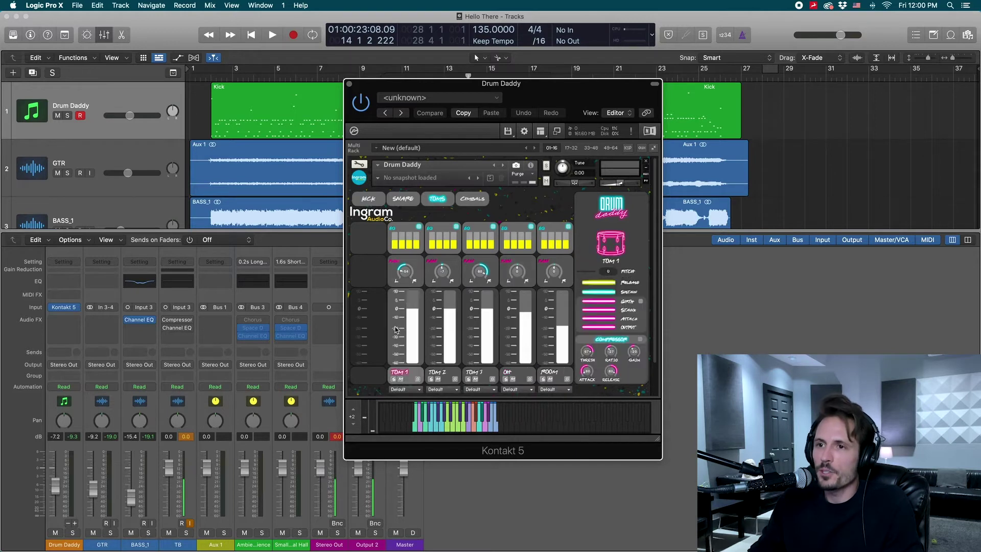
left_click(442, 432)
left_click(439, 418)
left_click(439, 418)
left_click(436, 410)
left_click(436, 423)
left_click(435, 431)
left_click(432, 420)
left_click(430, 432)
left_click(431, 434)
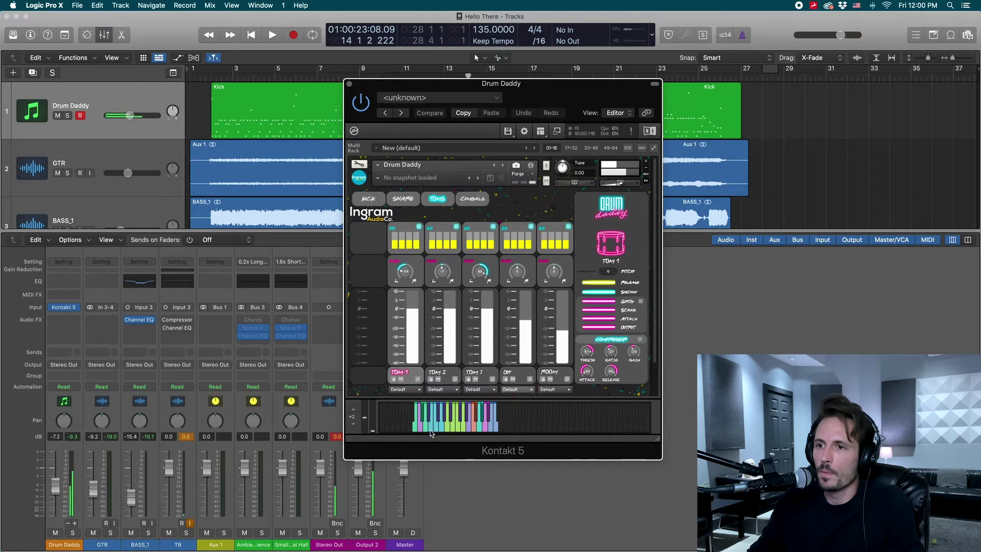
- Show the cymbals mixer and go through the china, splash, hi-hat, overhead and room channels
left_click(472, 200)
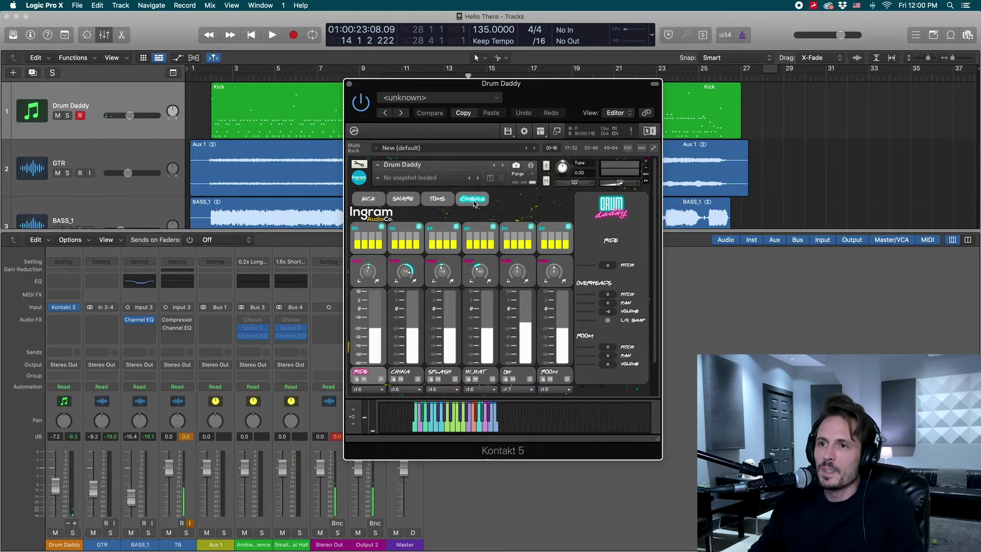
left_click(398, 334)
left_click(435, 333)
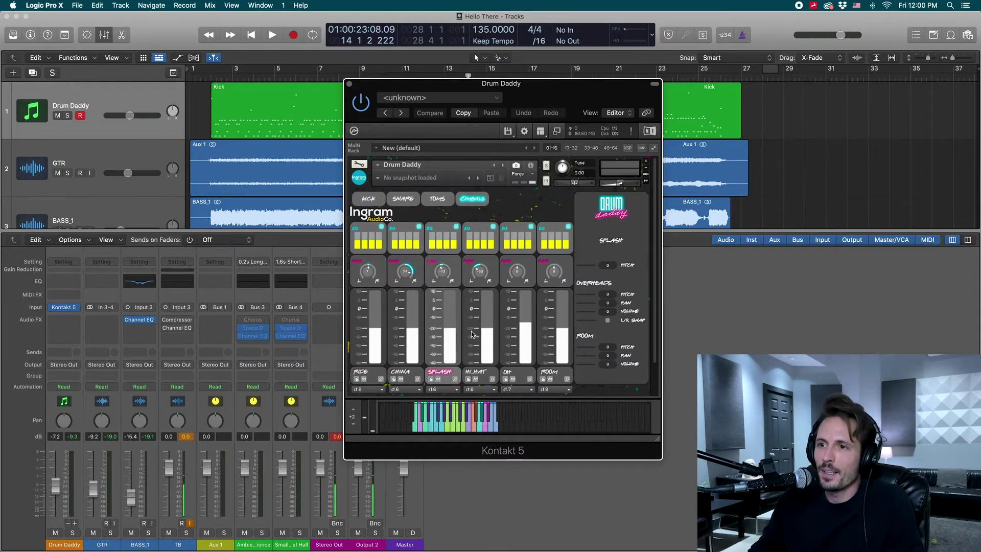
left_click(473, 334)
left_click(508, 335)
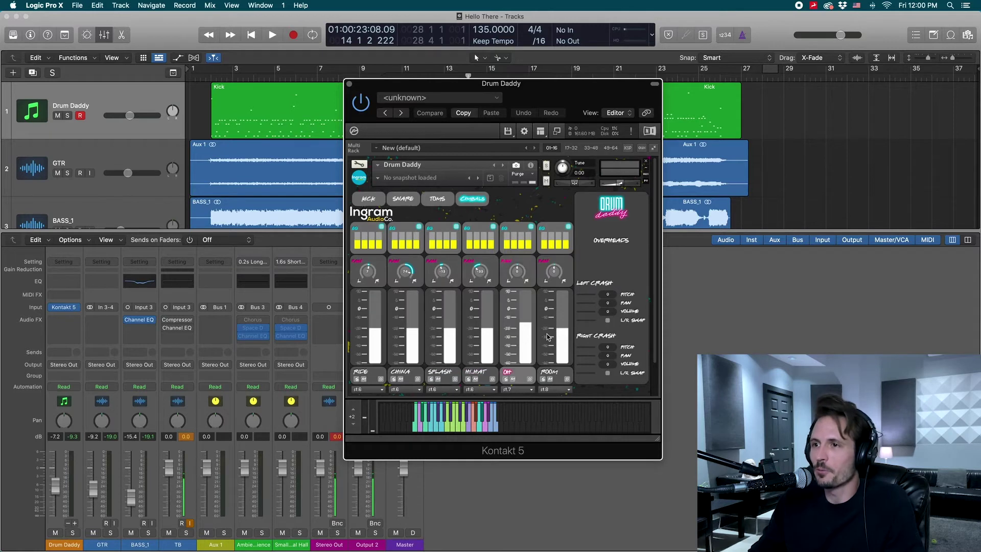
left_click(547, 336)
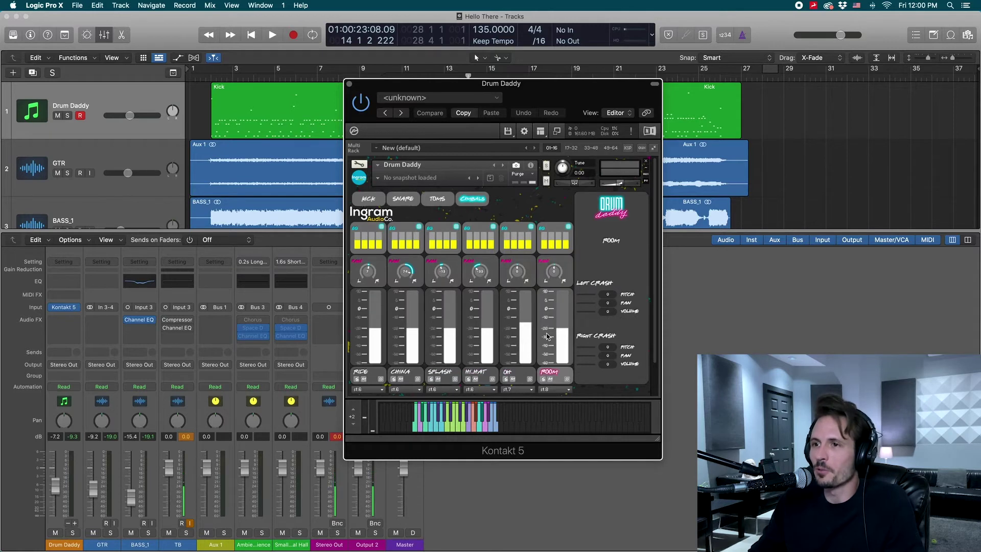
- Go through the ride, china, splash, hi-hat, overheads and room channels of the cymbals mixer and examine their pitch, pan and volume controls
left_click(358, 344)
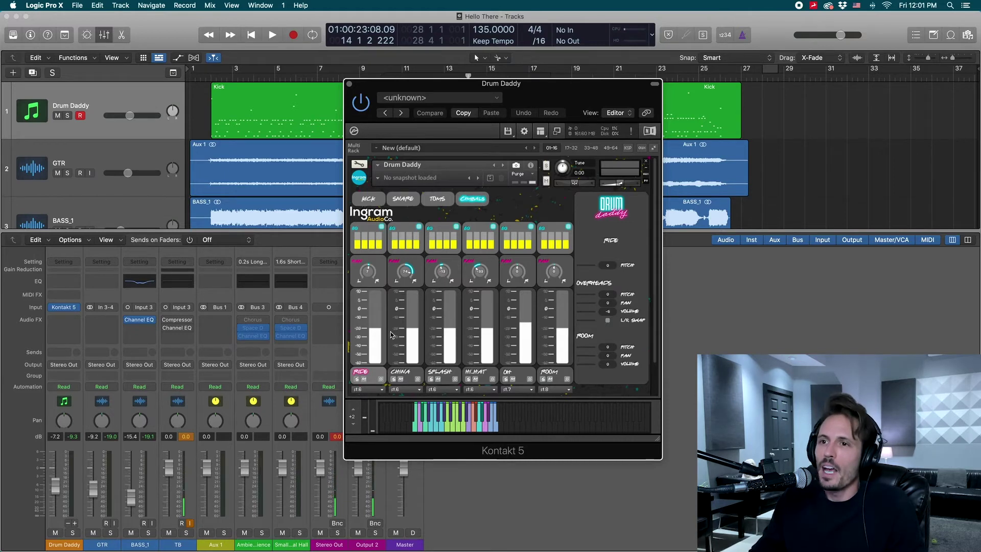
left_click(416, 334)
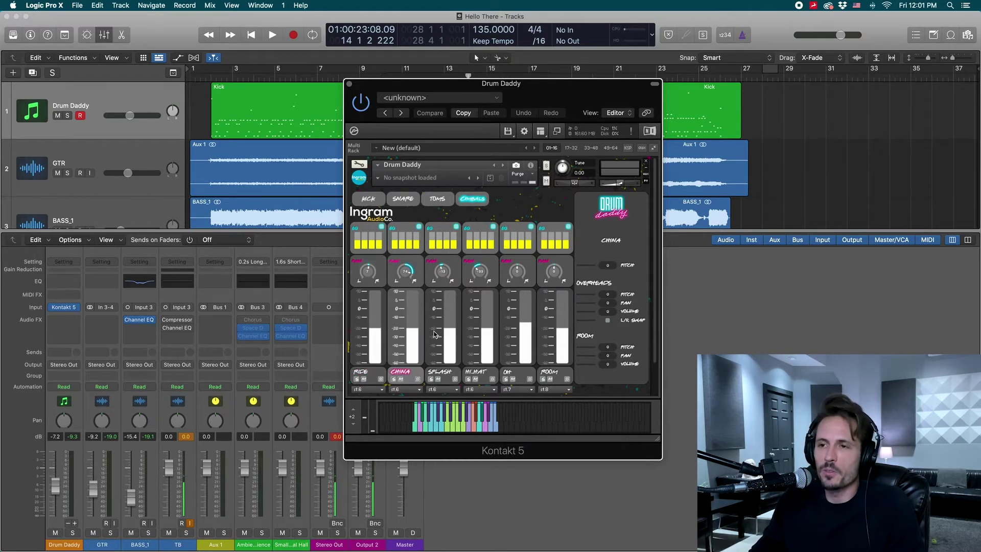
left_click(434, 334)
left_click(478, 338)
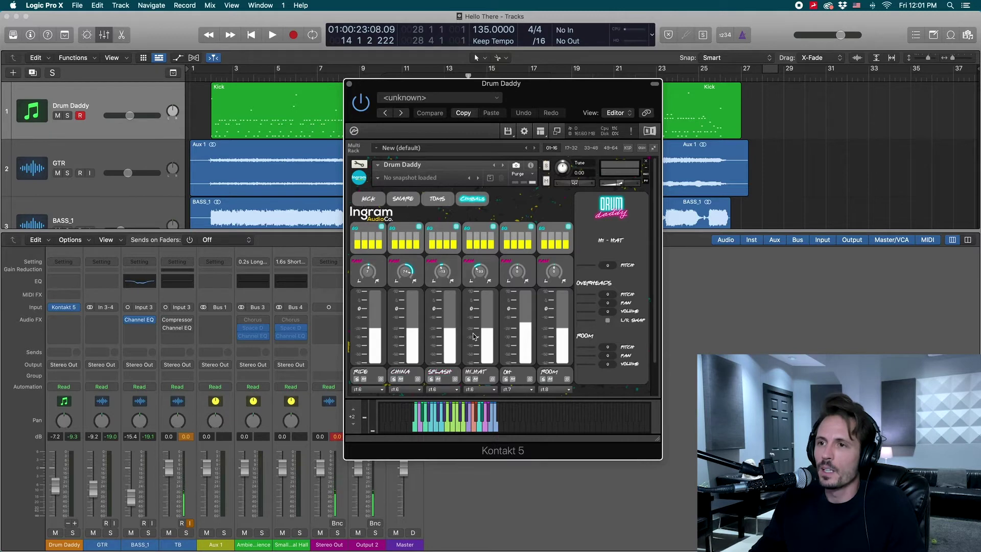
left_click(508, 337)
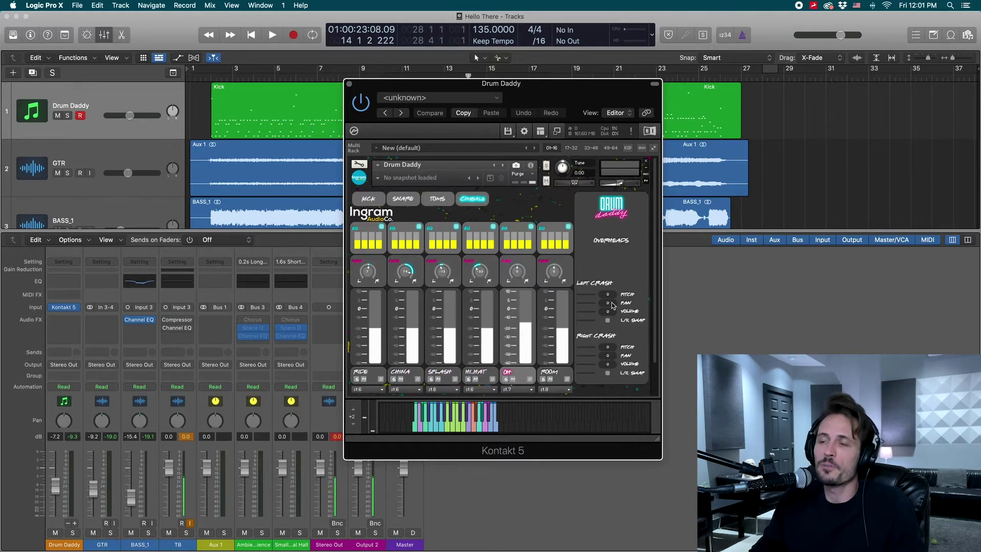
left_click(547, 325)
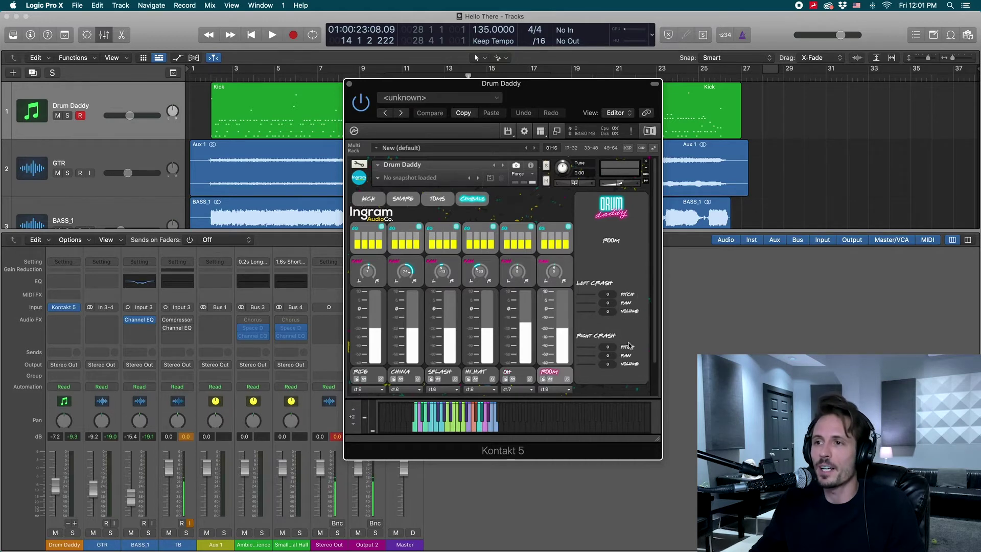
left_click(502, 320)
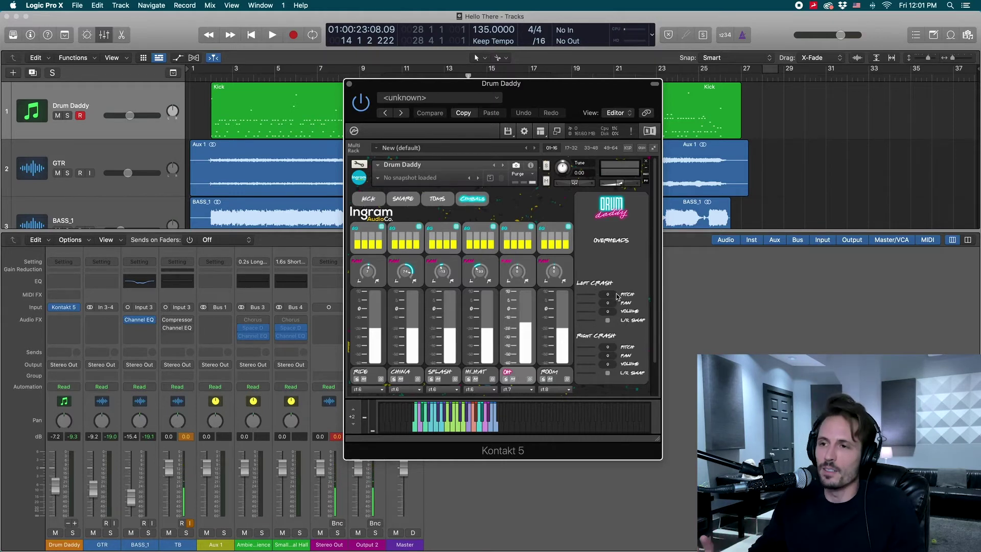
- Audition the cymbal samples across their keys on the virtual keyboard
left_click(486, 428)
left_click(480, 431)
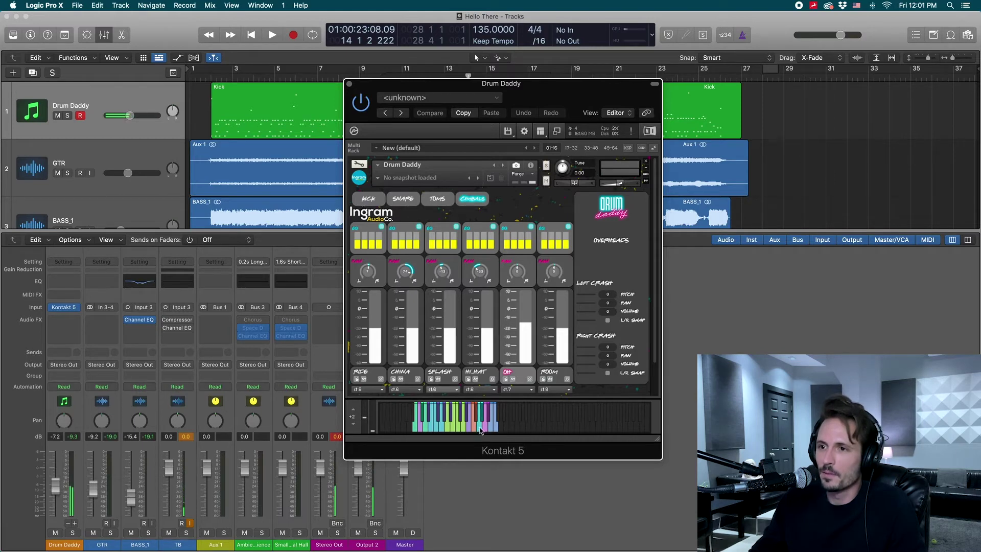
left_click(477, 429)
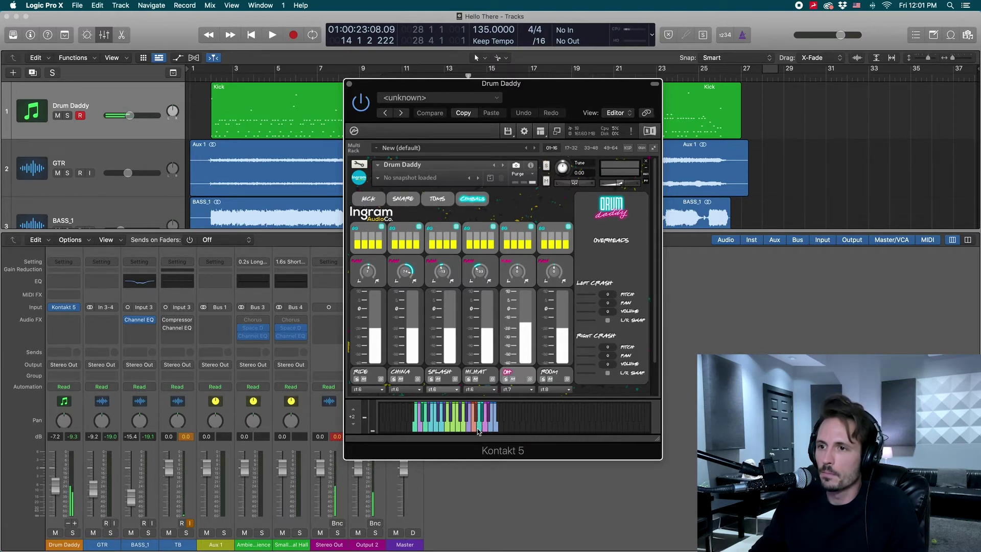
left_click(485, 432)
left_click(471, 429)
left_click(447, 425)
left_click(453, 424)
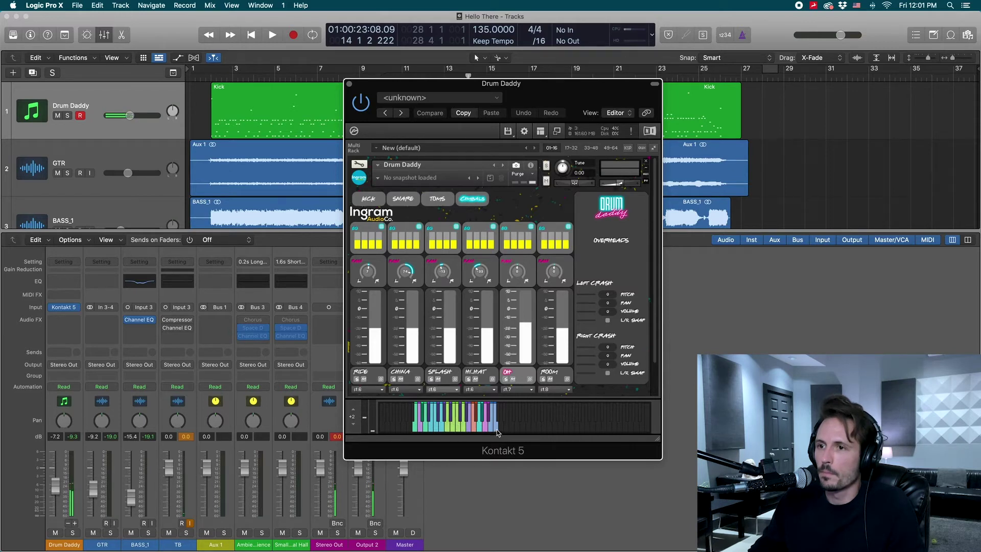
- Play a short passage of the song with the kick page showing and reposition the plug-in window
left_click(740, 273)
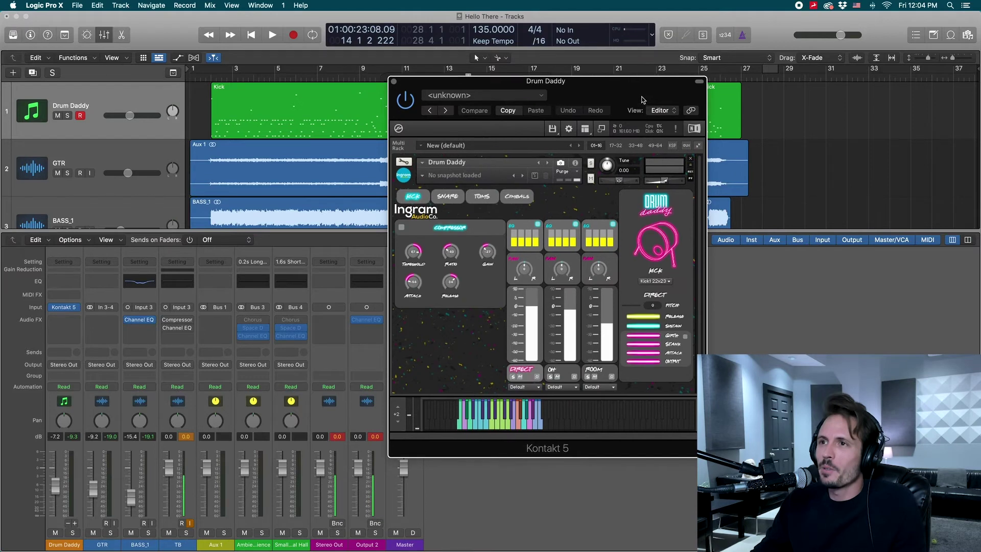
left_click_drag(645, 95, 651, 94)
left_click(203, 82)
key("space")
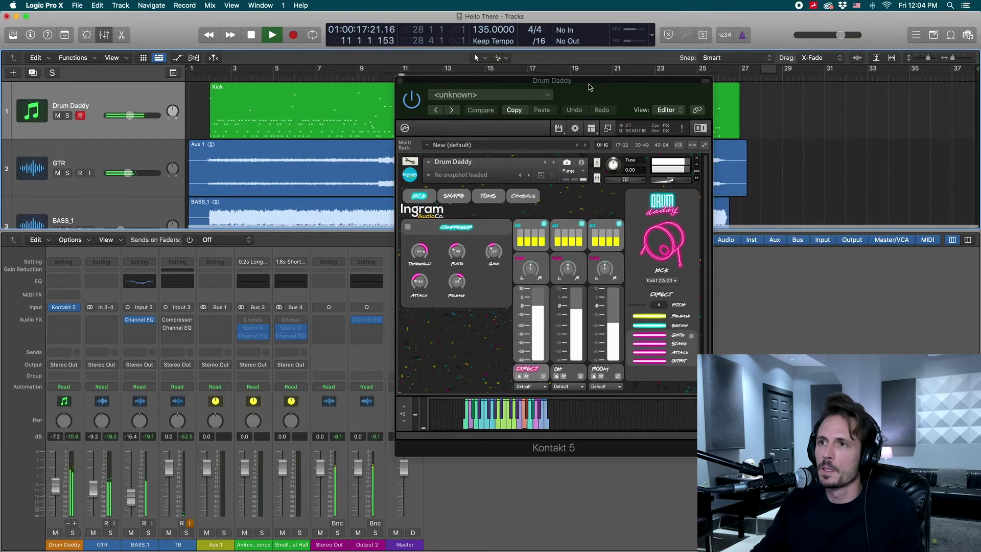
left_click_drag(590, 87, 527, 122)
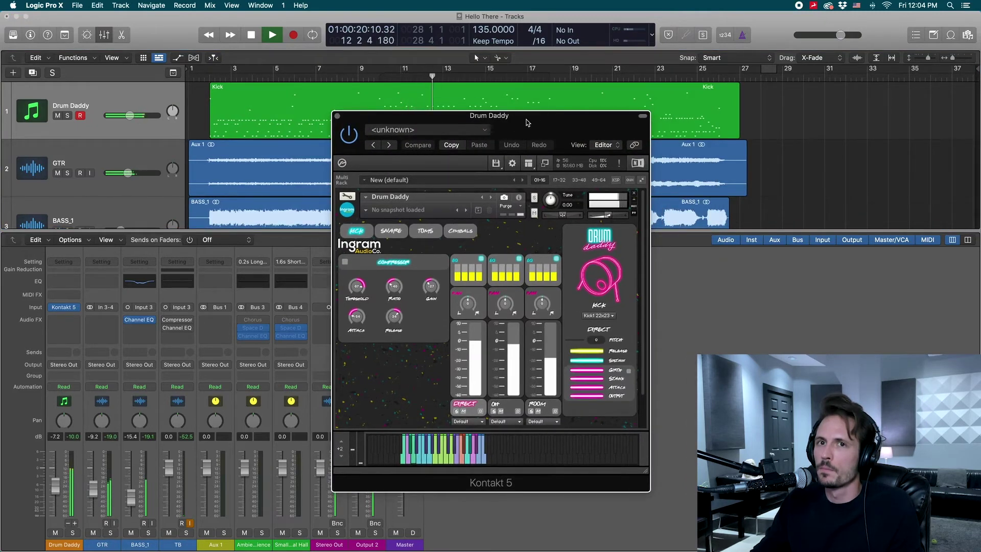
key("space")
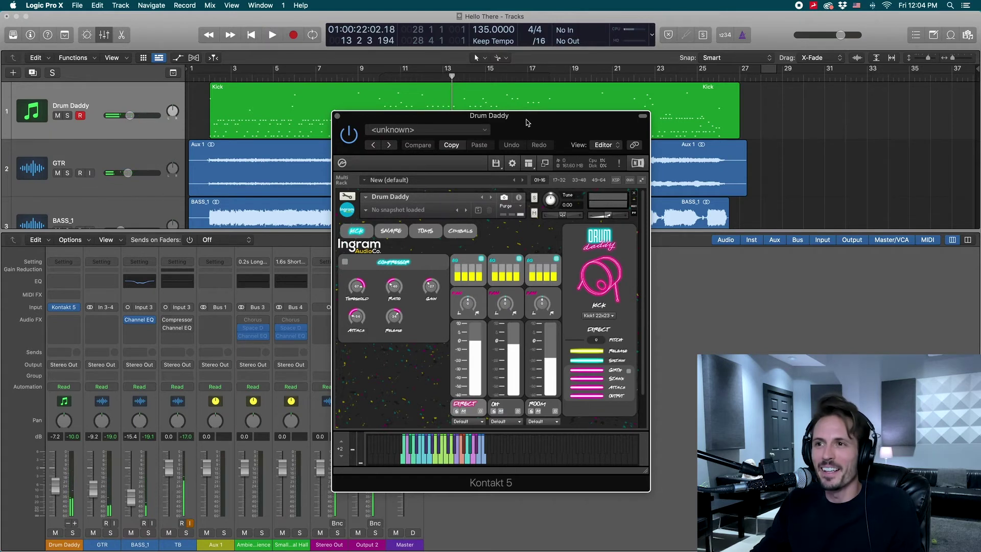
left_click_drag(527, 123, 589, 139)
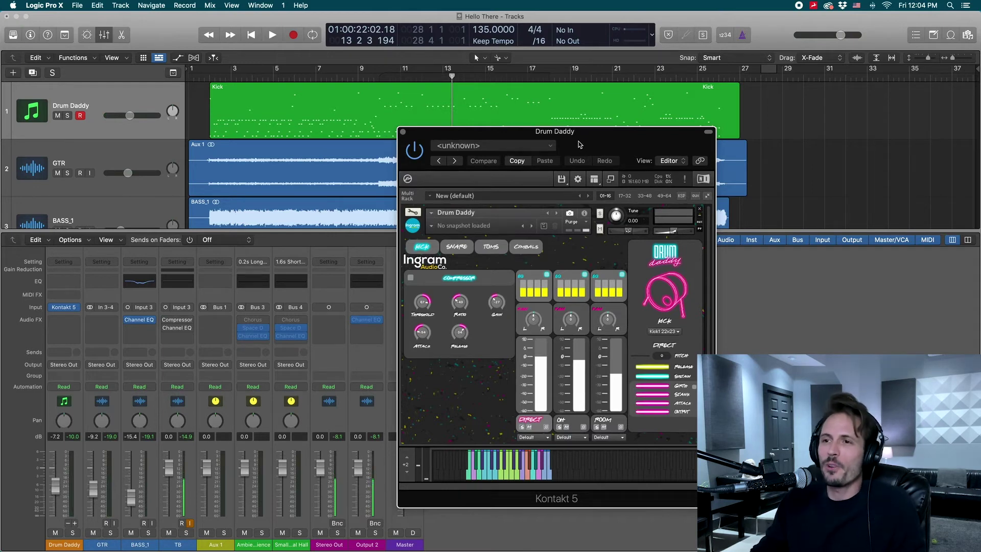
left_click_drag(580, 145, 581, 165)
- Place the playhead at bar 10 and switch on the compressors for the kick, snare, Tom 1, Tom 2 and Tom 3
left_click(376, 81)
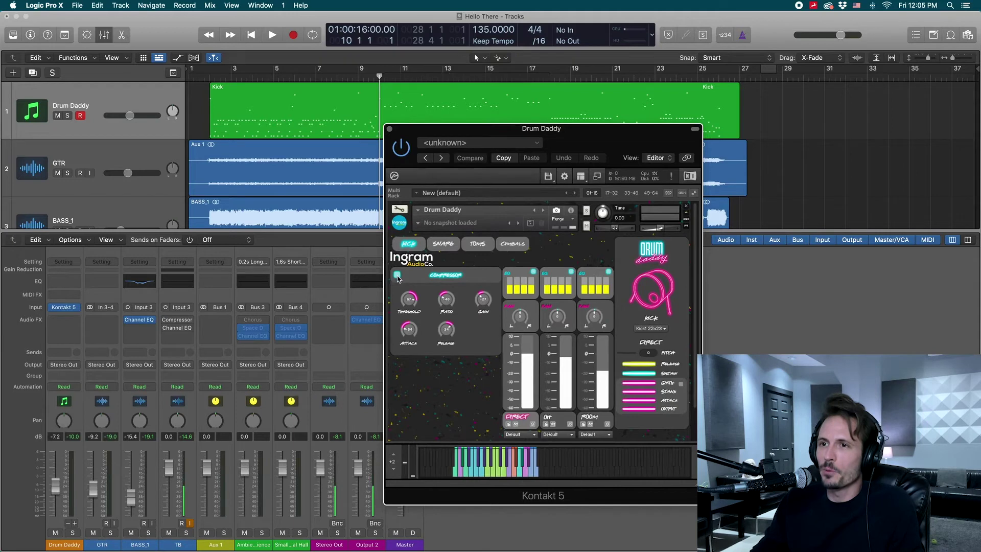
left_click(444, 245)
left_click(476, 245)
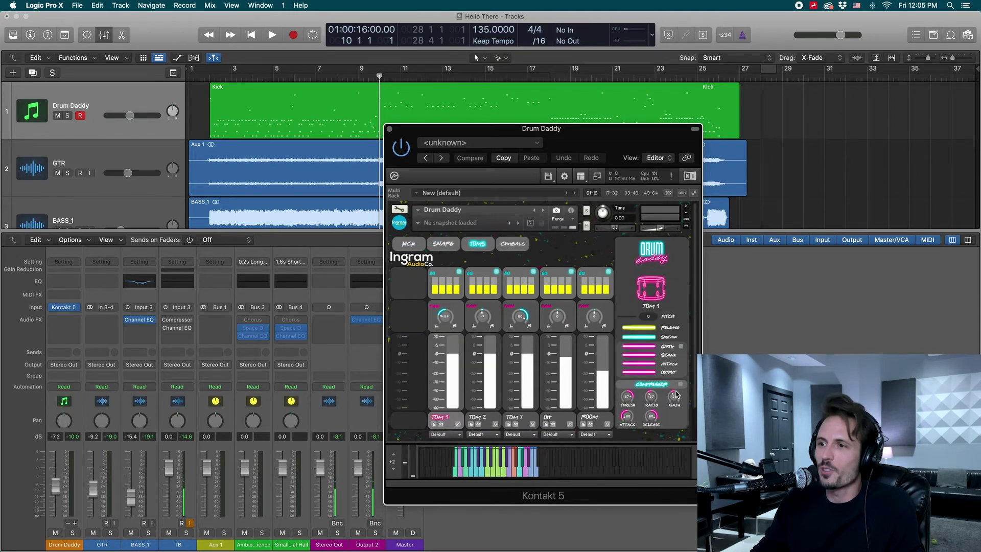
left_click(474, 372)
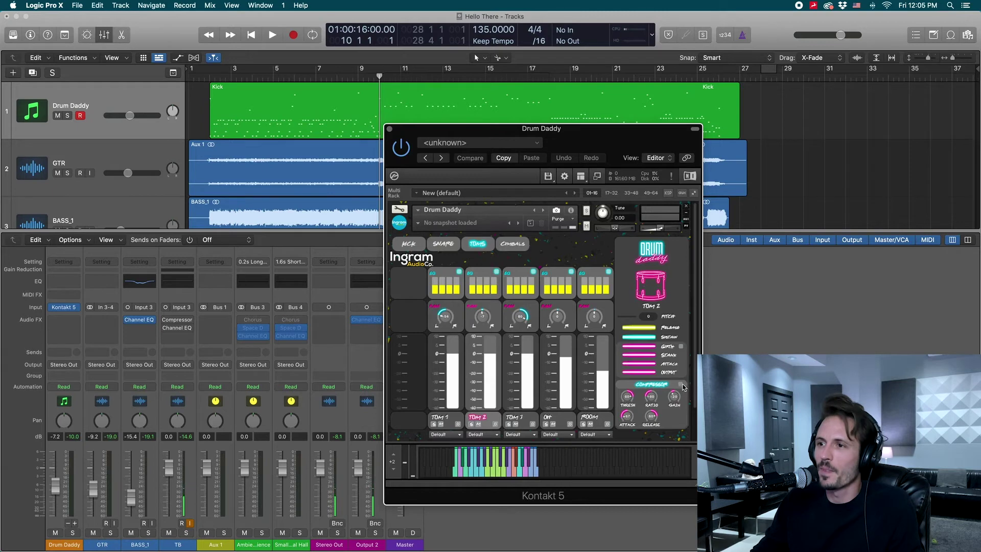
left_click(506, 373)
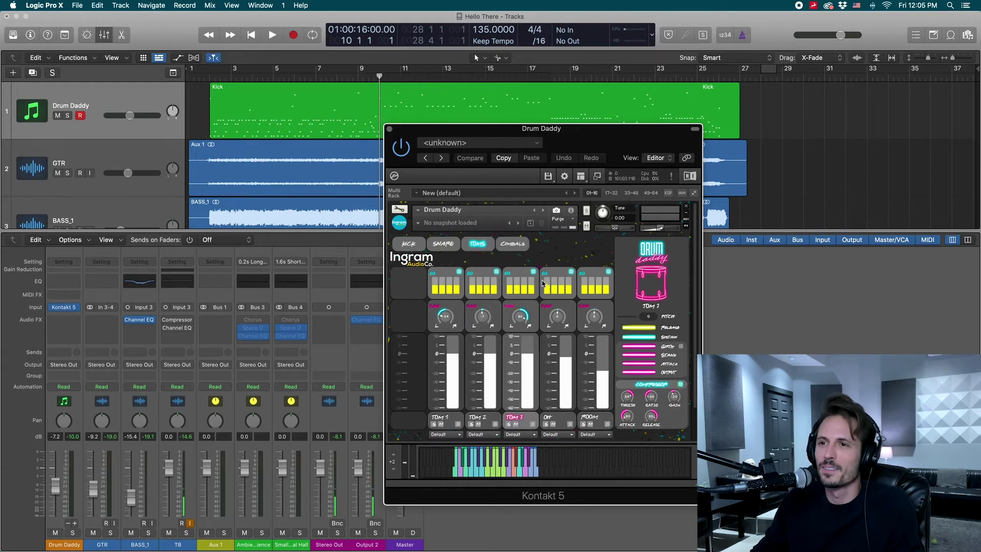
- Play the song from bar 10 and adjust the cymbals' overhead level during playback
left_click(408, 243)
key("space")
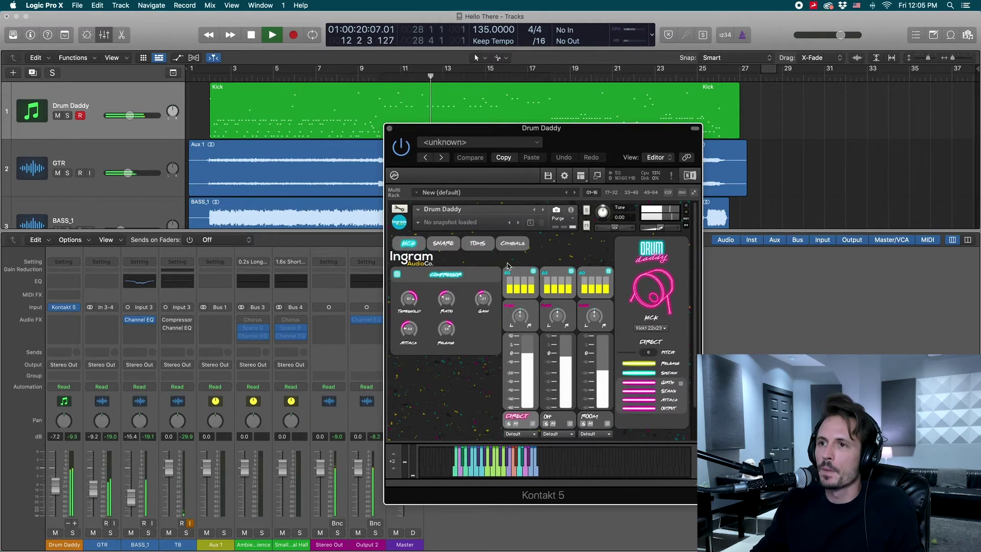
left_click(511, 243)
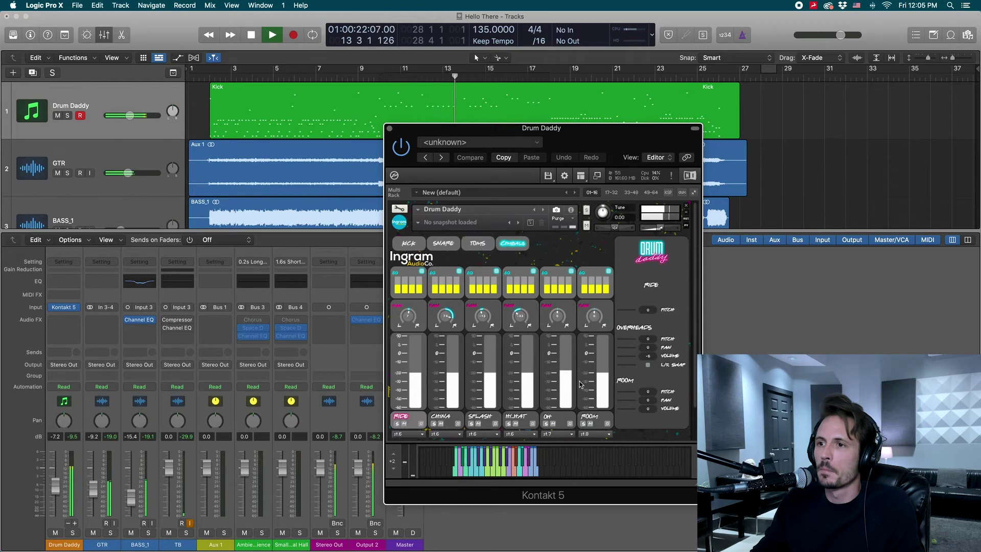
key("space")
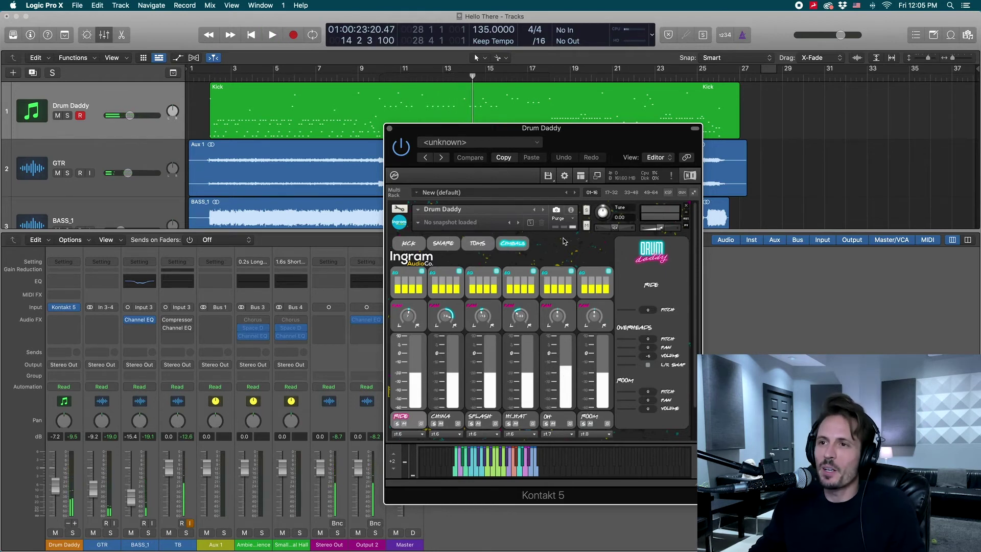
- Reshape the kick direct channel's EQ during playback and slightly lower the kick's overhead and room levels
left_click(442, 244)
left_click(409, 243)
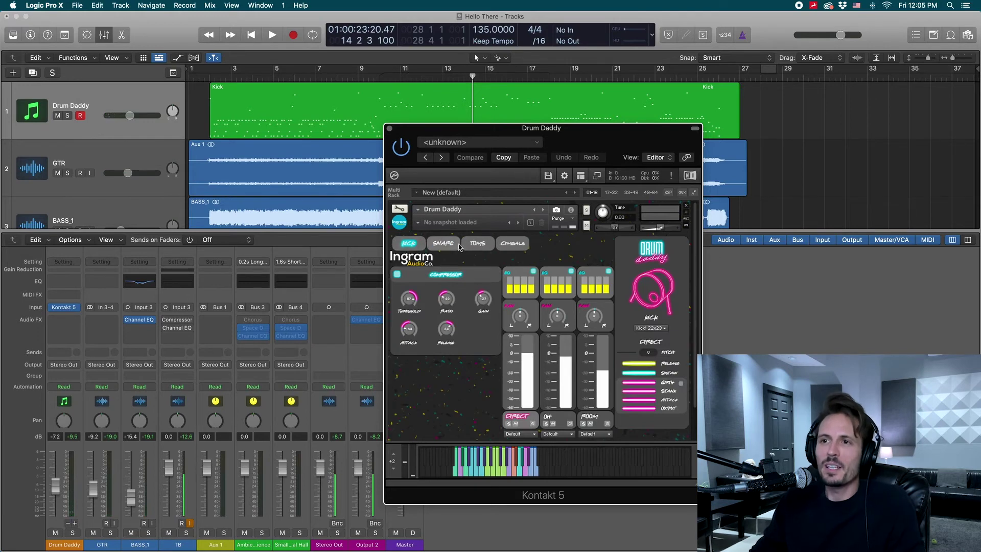
key("space")
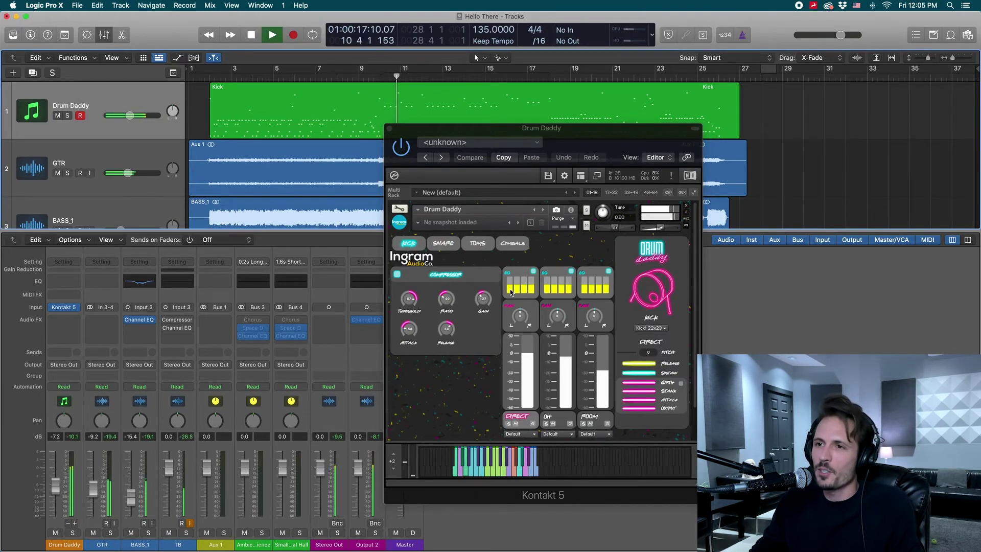
left_click(513, 287)
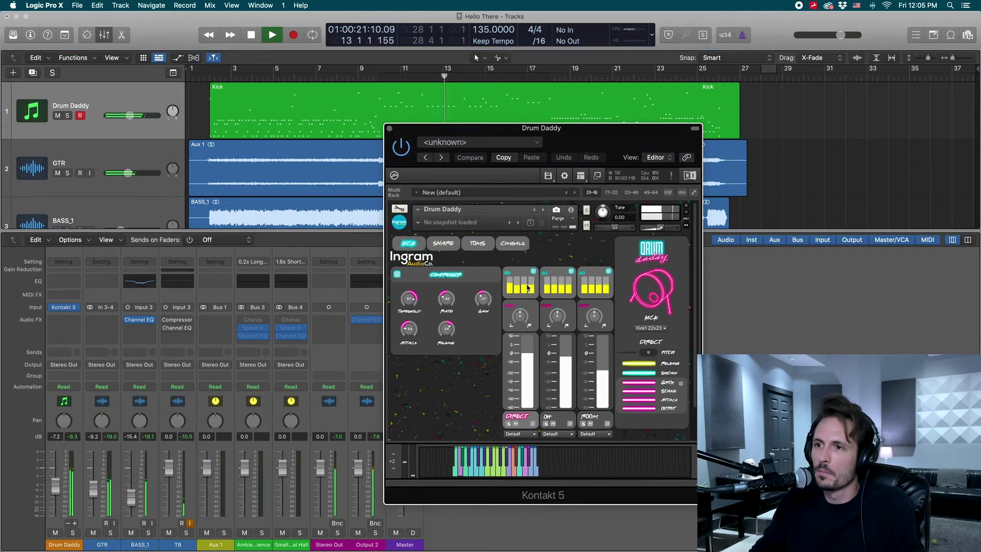
left_click_drag(603, 390, 567, 389)
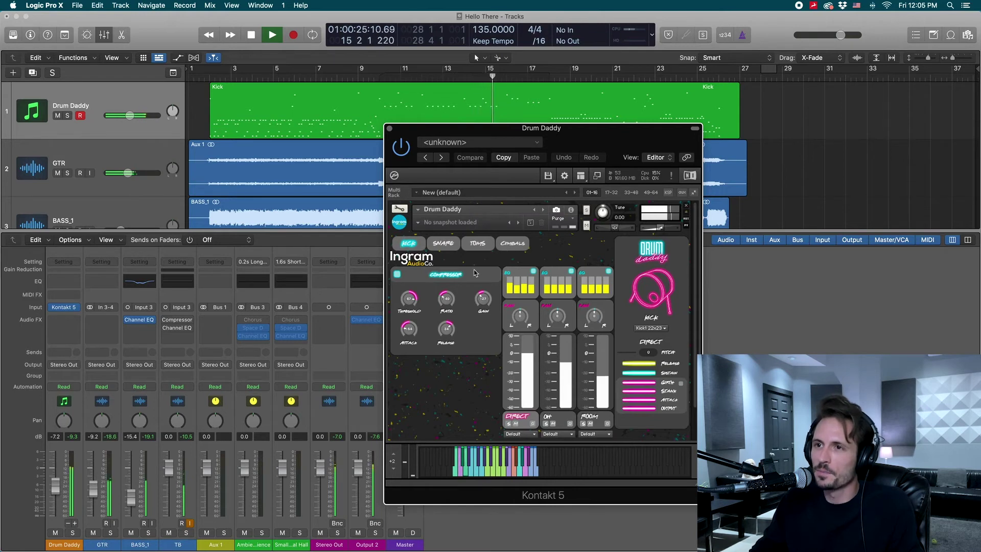
- Enable the snare's girth section with its girth and attack at minimum, and lower the GTR track to -10.2 dB during playback
left_click(446, 247)
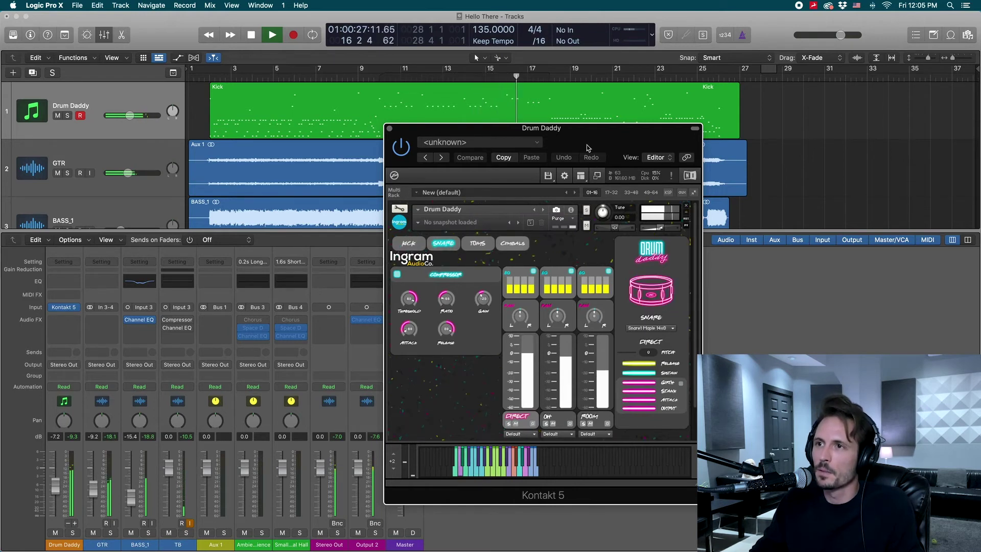
left_click_drag(569, 139, 586, 140)
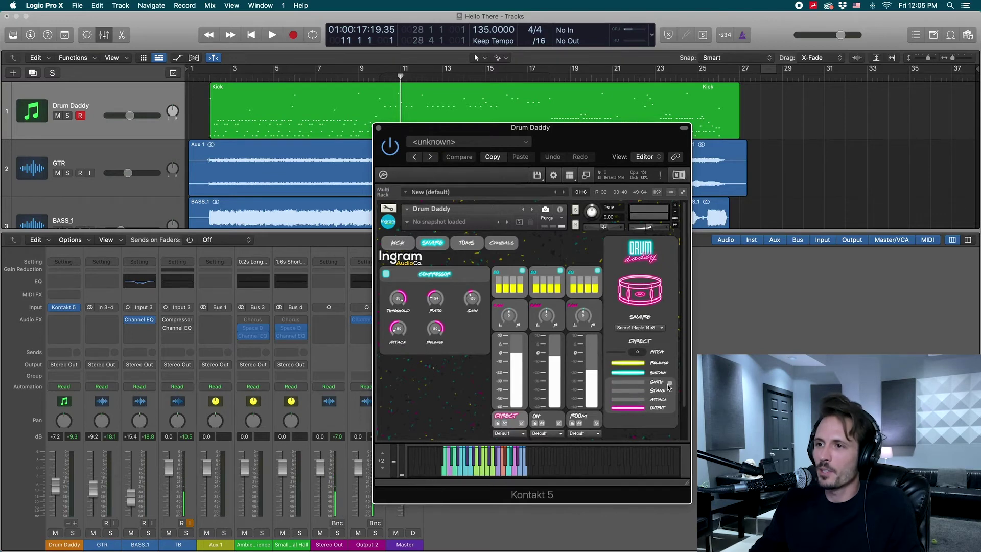
key("space")
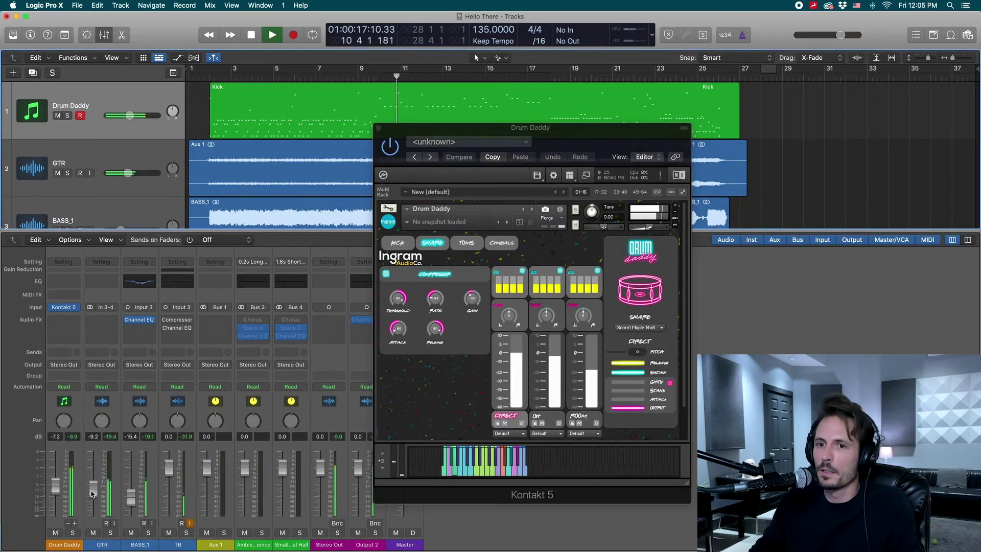
left_click_drag(92, 493, 92, 498)
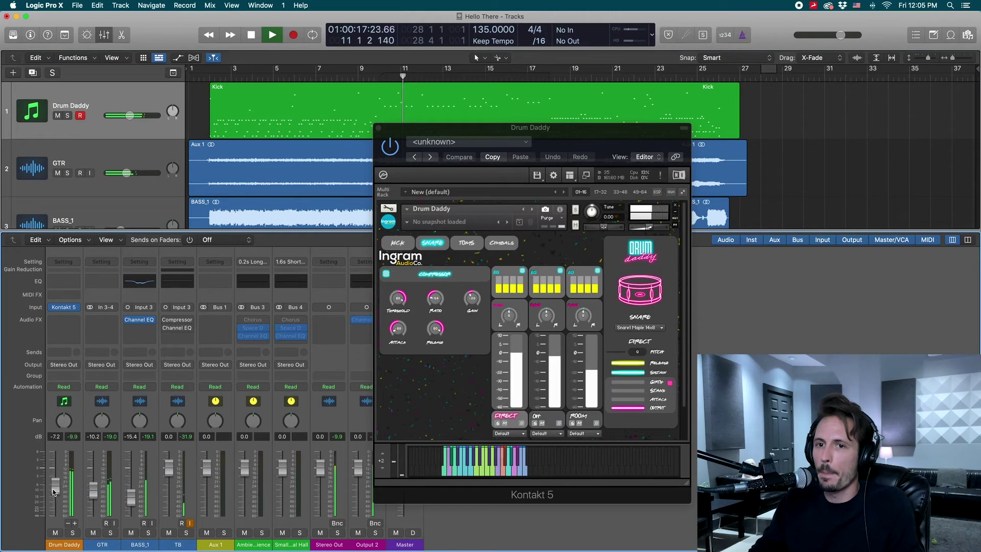
- Raise the snare's girth and attack amounts, reshape its direct channel EQ and replay the song from about bar 10
left_click(623, 382)
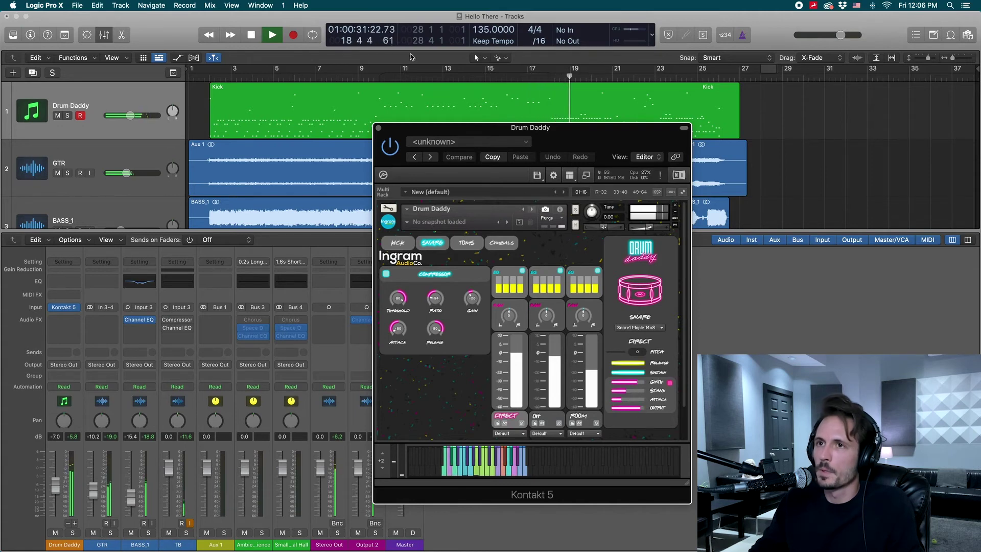
left_click(369, 82)
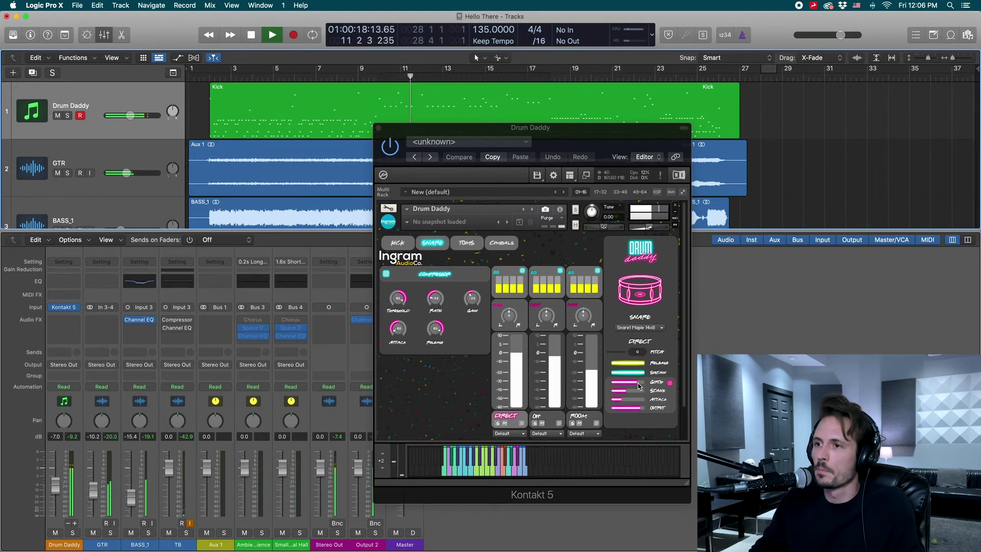
left_click(628, 402)
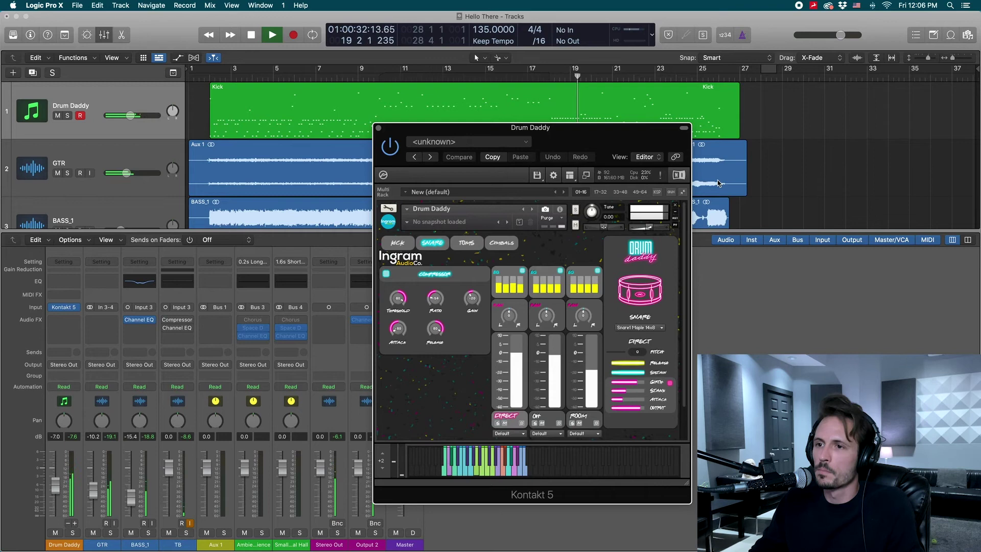
- Check the toms page during playback, return to the snare page and stop the song
left_click(466, 242)
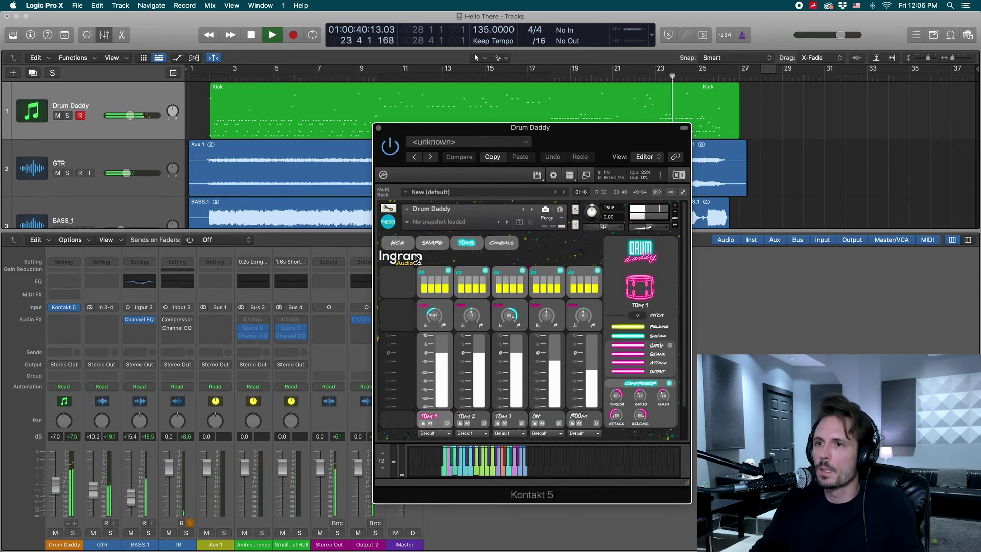
left_click(430, 243)
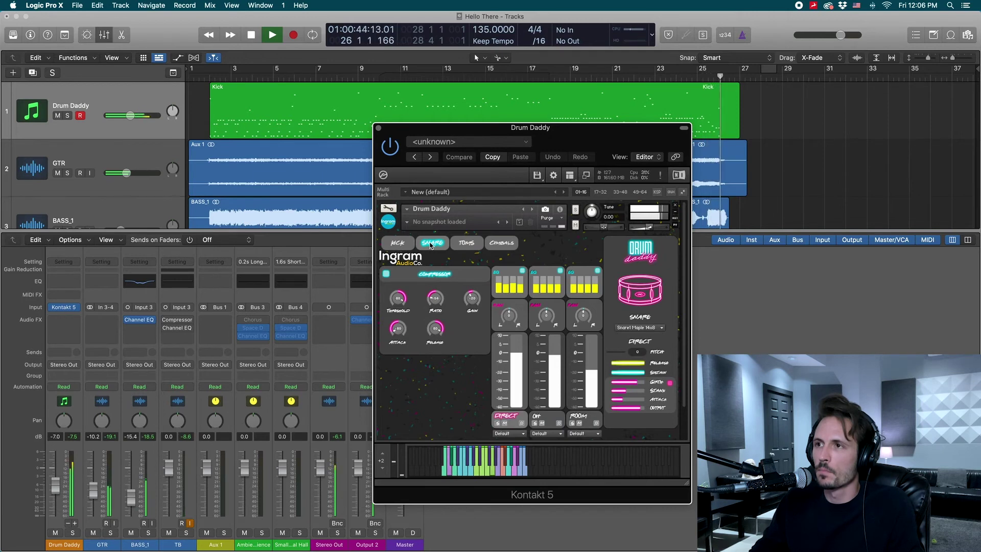
key("space")
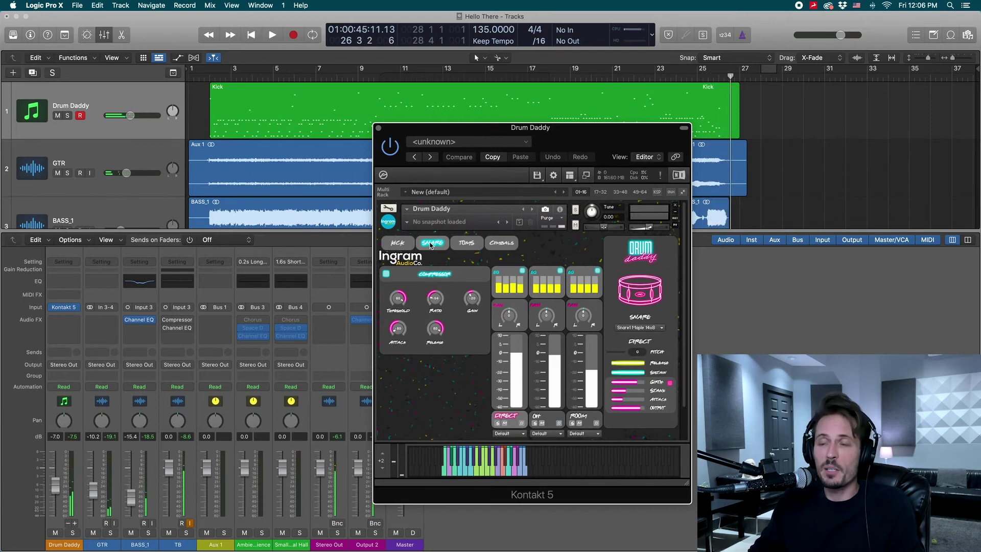
- Return the playhead to the start of the drum region at bar 2 and insert a Compressor on the Drum Daddy channel
mouse_move(594, 136)
left_mouse_down()
mouse_move(631, 147)
mouse_move(590, 154)
left_mouse_up()
left_click(250, 82)
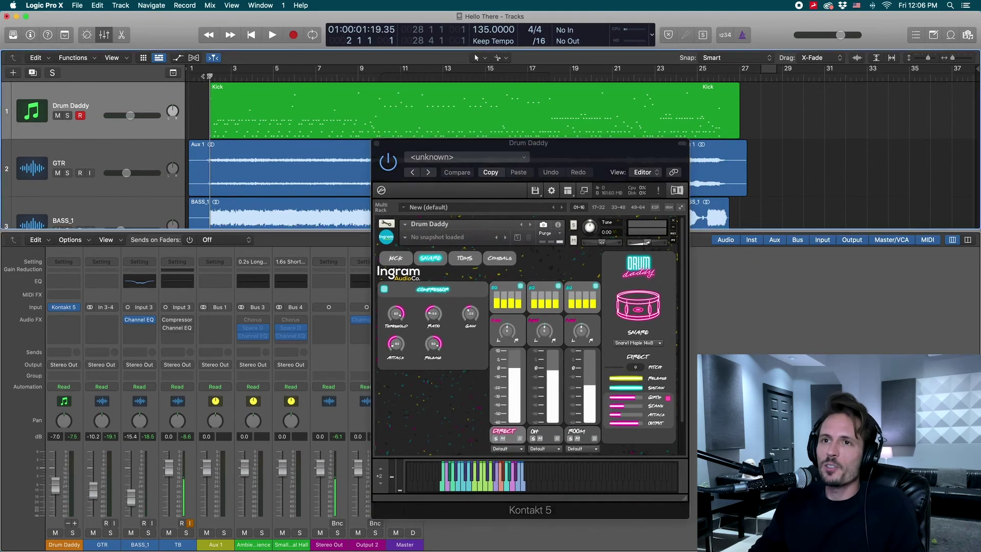
left_click(64, 319)
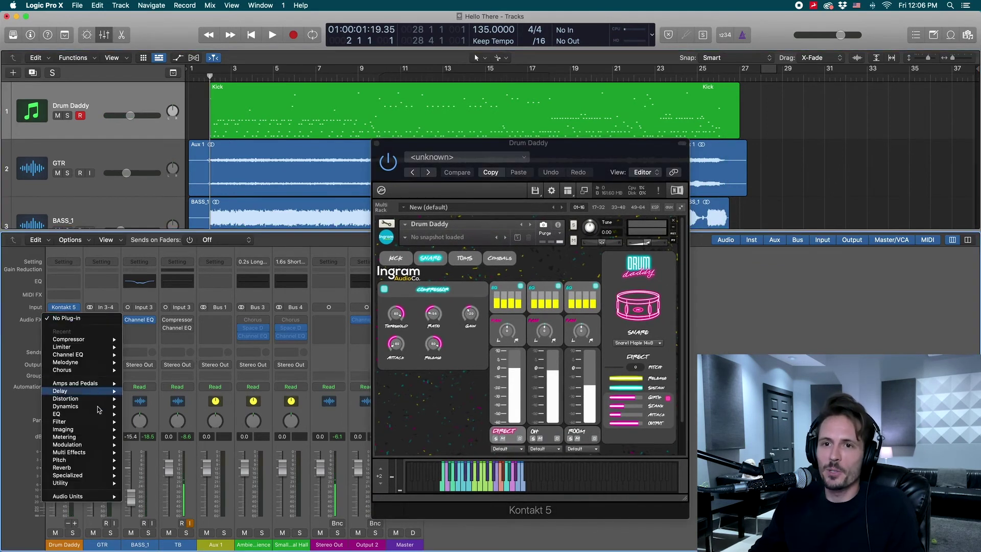
mouse_move(84, 399)
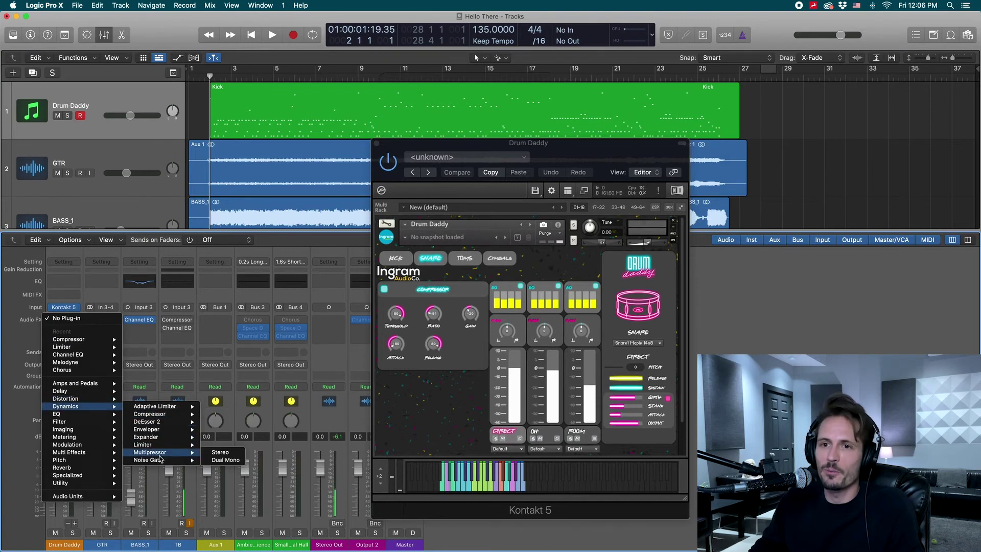
left_click(150, 414)
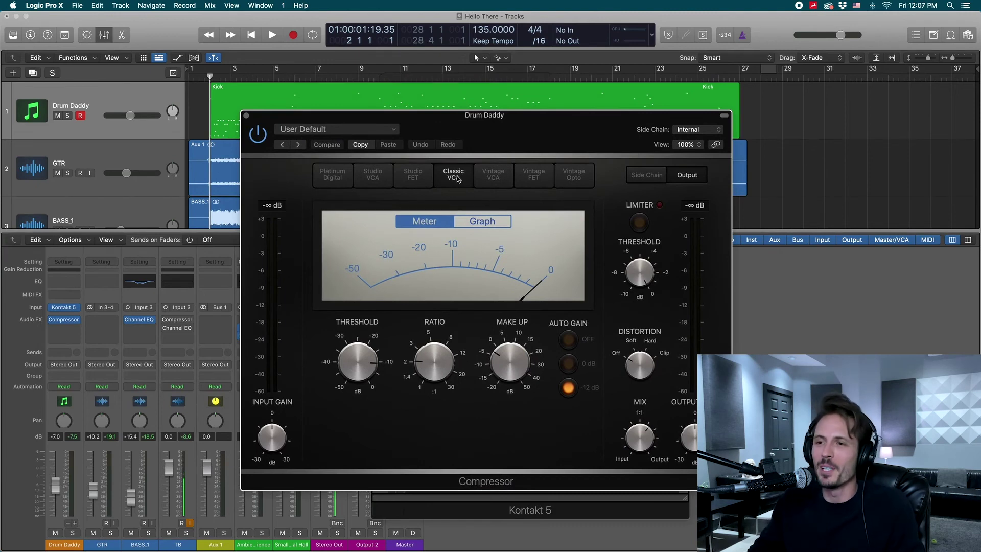
mouse_move(570, 124)
left_mouse_down()
mouse_move(513, 116)
mouse_move(580, 137)
left_mouse_up()
left_click_drag(511, 146, 478, 131)
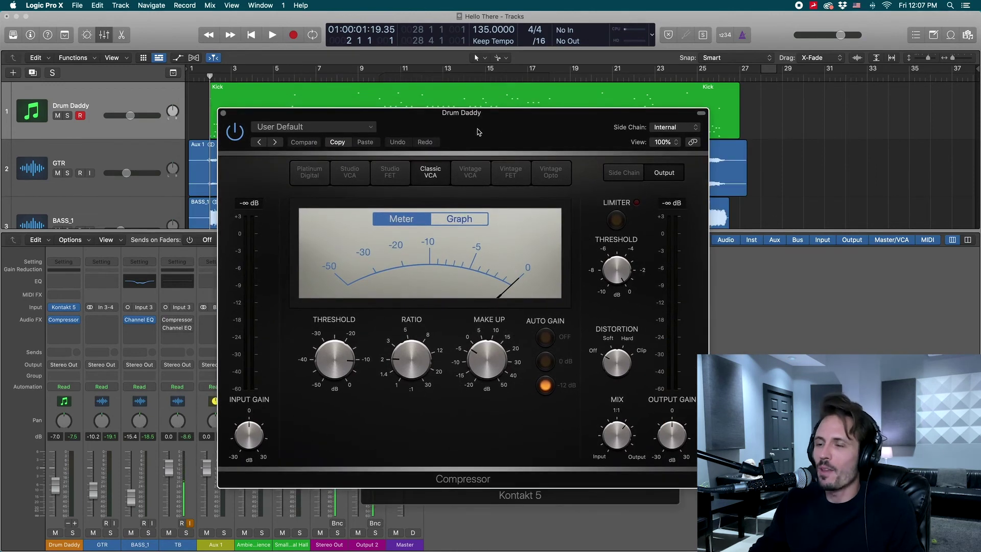
- Play the song, set the compressor's auto gain to 0 dB and compare the drums with the compressor bypassed
key("space")
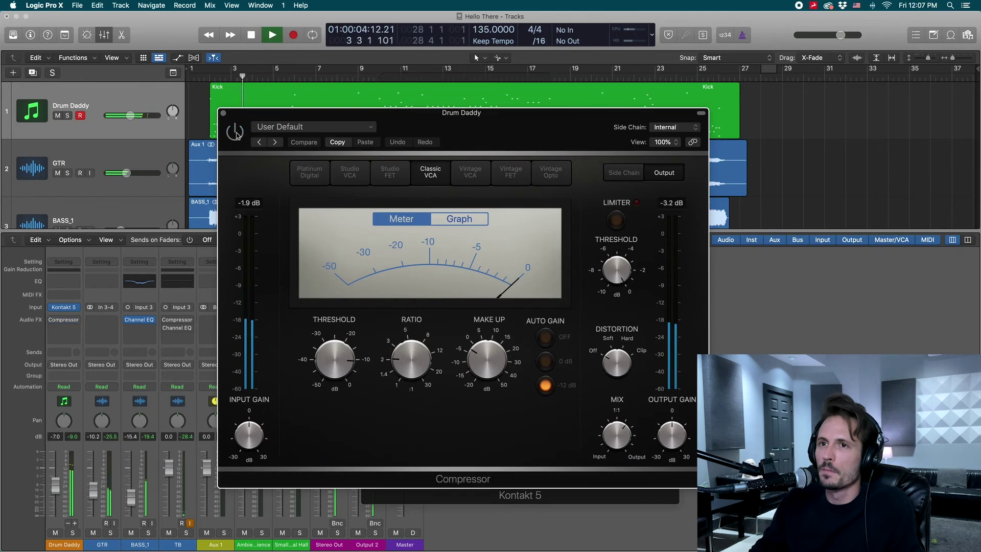
left_click(545, 362)
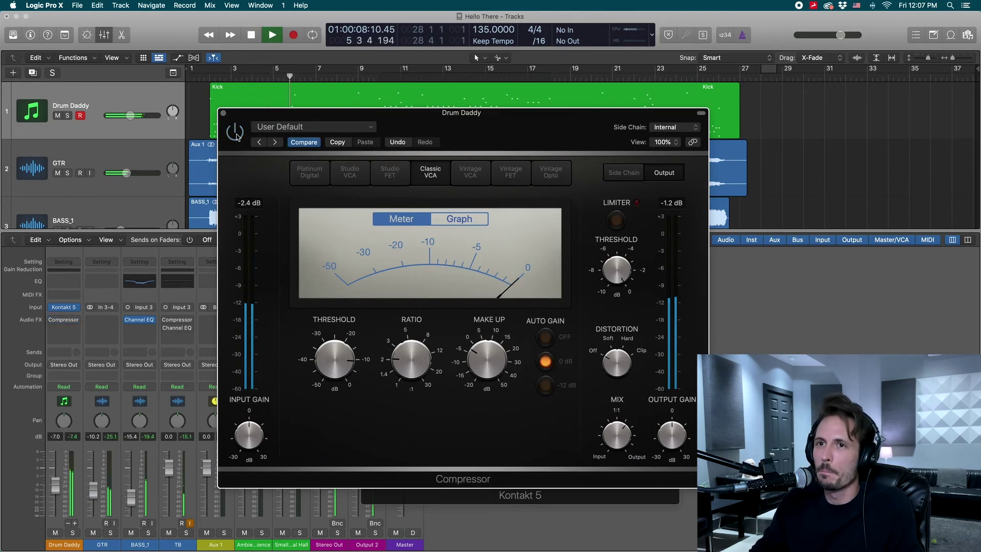
mouse_move(485, 359)
mouse_move(634, 456)
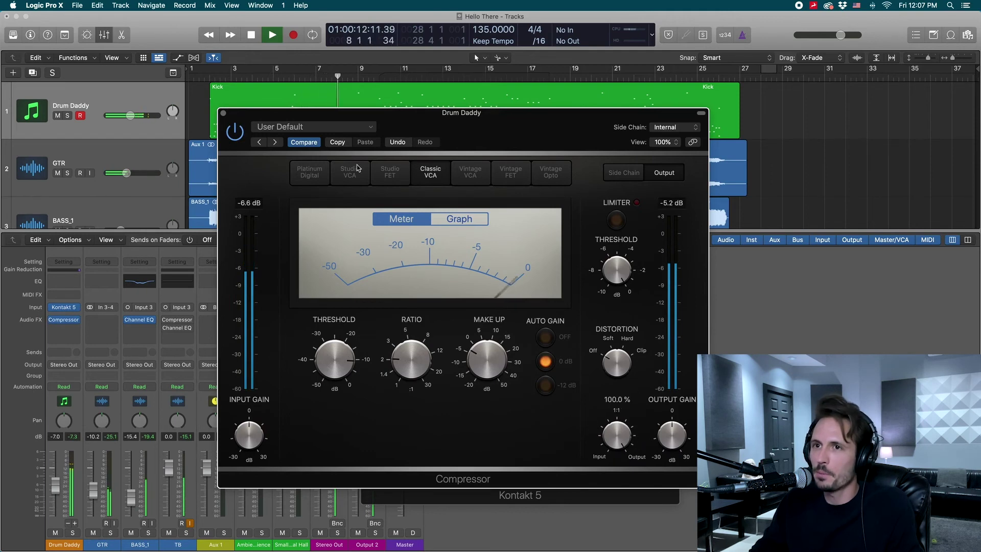
left_click(235, 133)
- Set the compressor's threshold to about -19 dB and make-up to about -6.5 dB, compare against bypass, then close it and stop playback
mouse_move(346, 369)
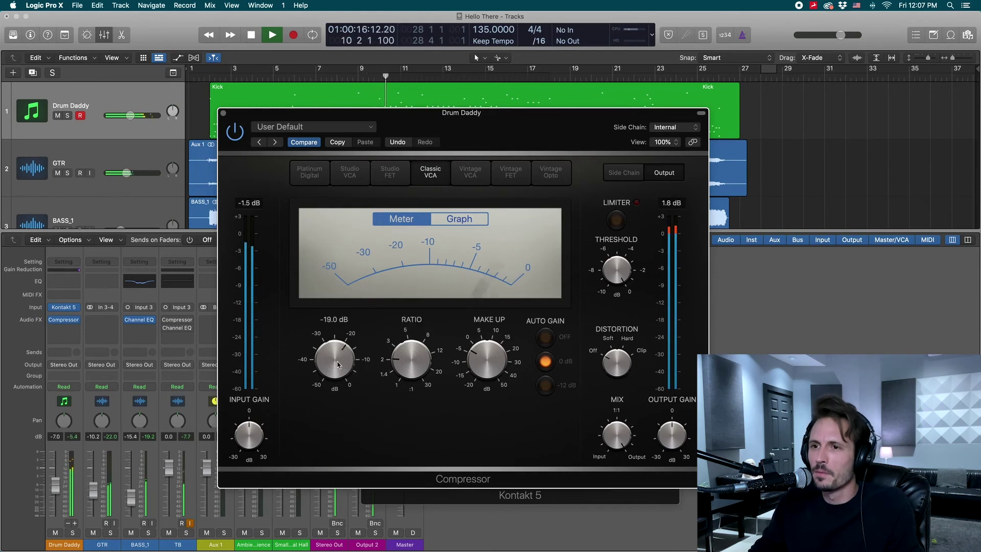
mouse_move(427, 357)
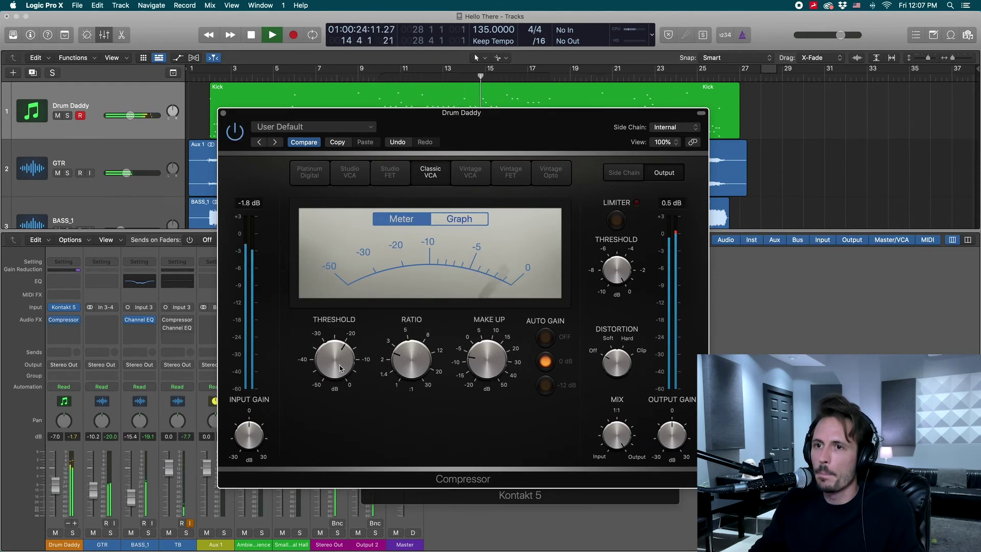
left_click(235, 134)
left_click(235, 134)
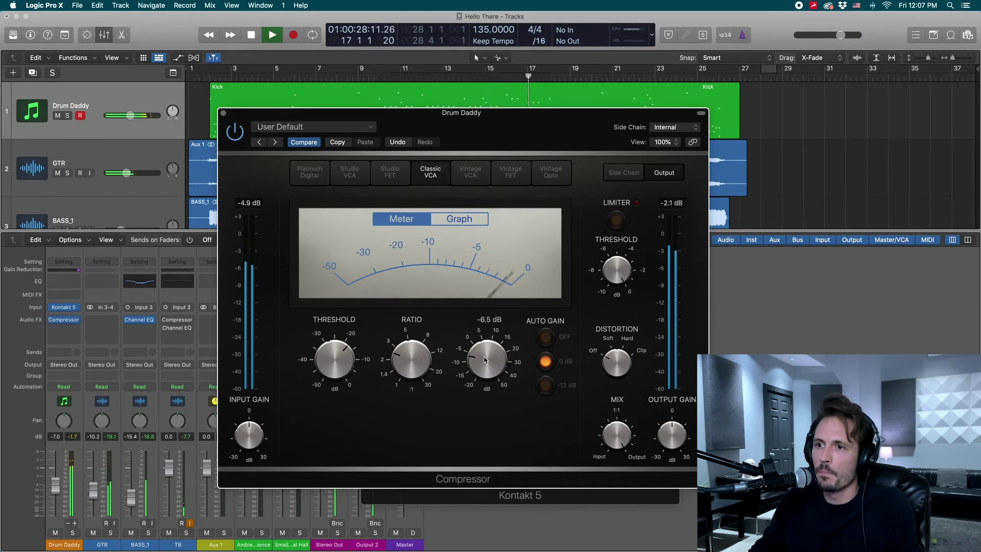
left_click(224, 113)
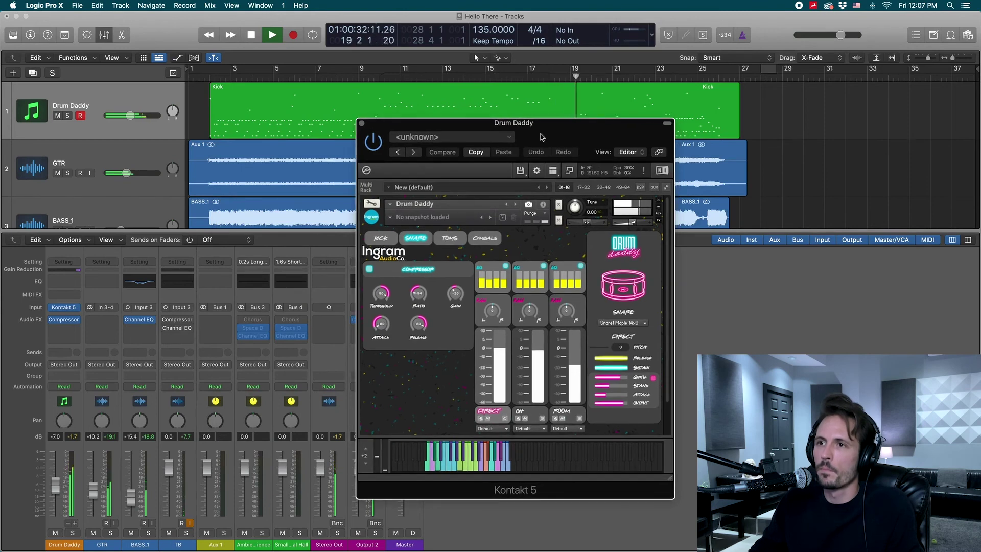
key("space")
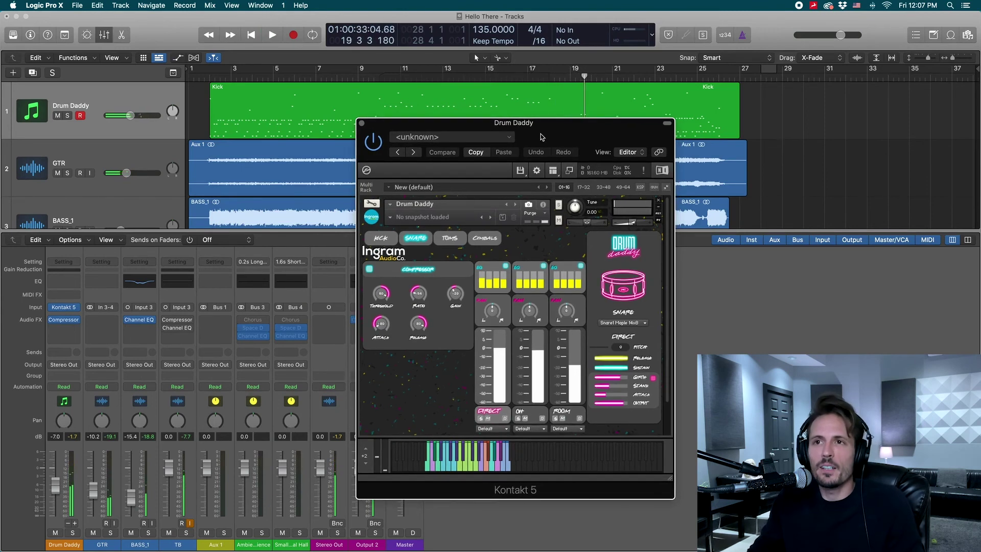
- Replay the song from bar 2 and mute the GTR and BASS_1 tracks, stopping around bar 4
left_click(210, 76)
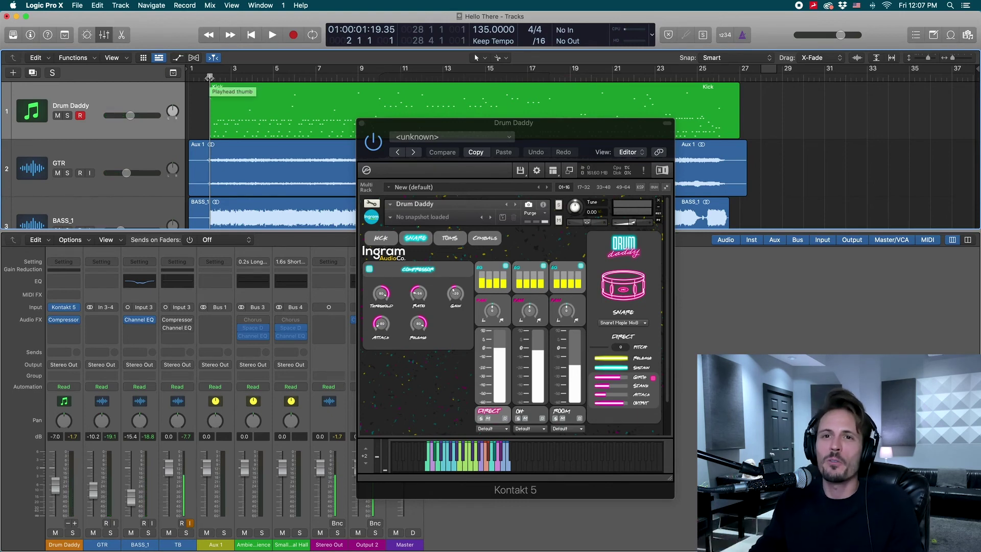
key("space")
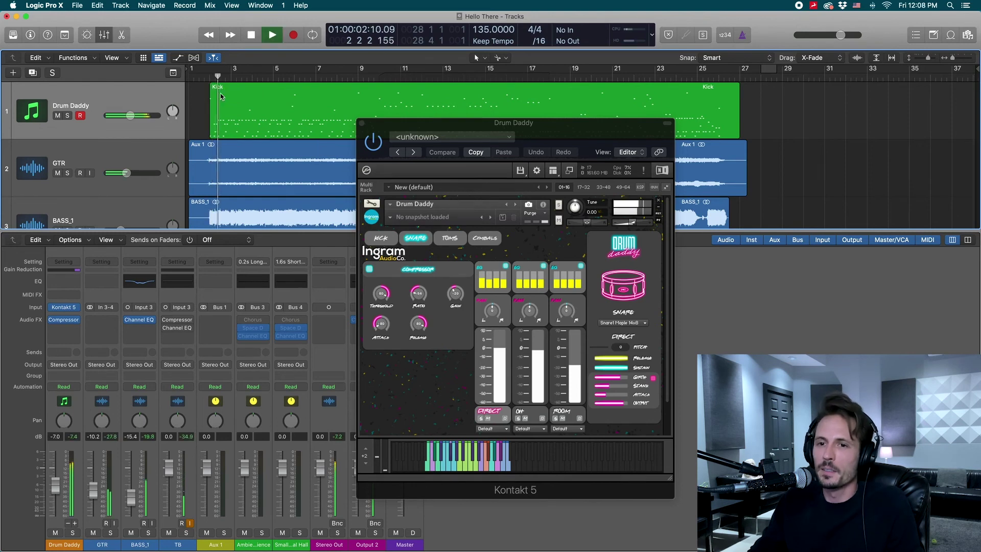
left_click_drag(93, 532, 131, 532)
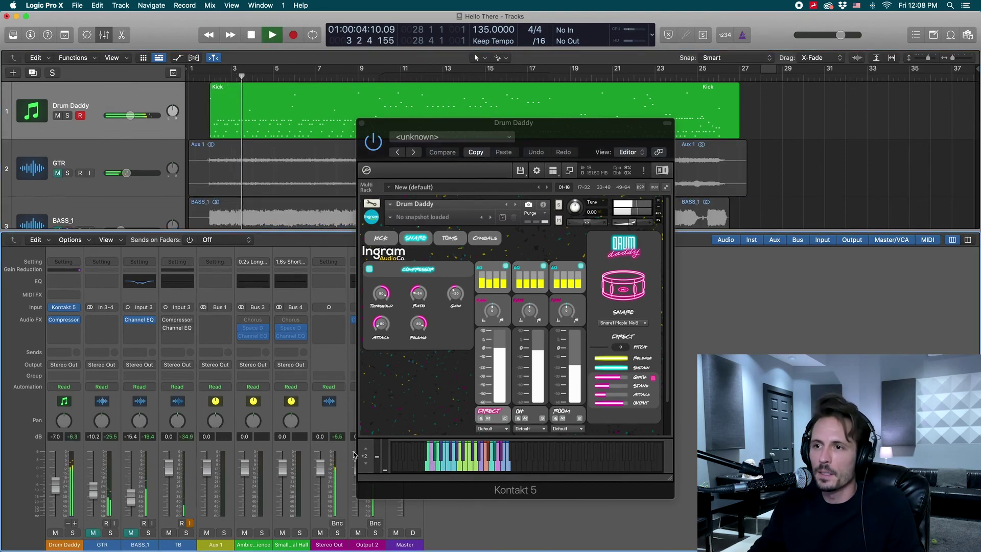
key("space")
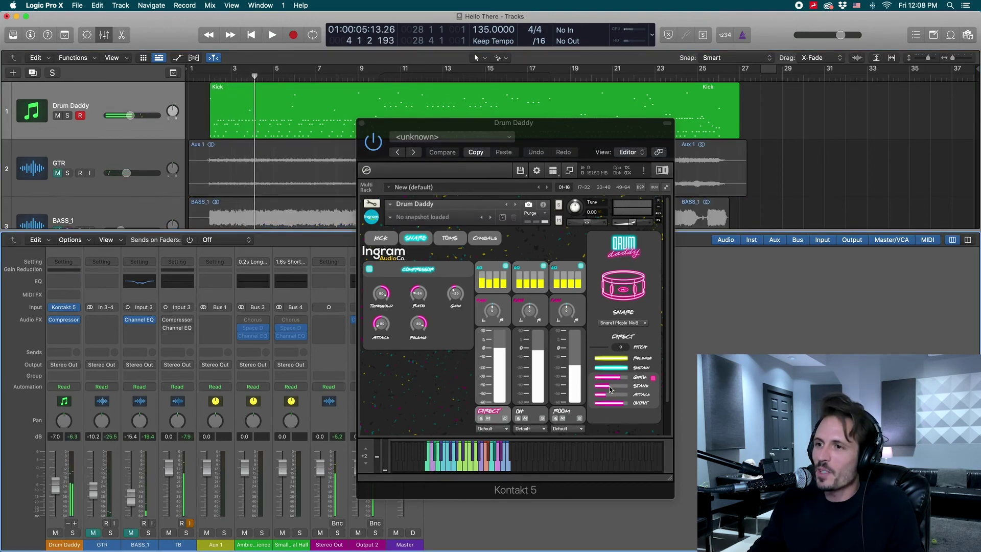
- Audition different snare girth sounds during playback, raise the girth to maximum with more attack, and compare with the girth section off
left_click(609, 390)
key("space")
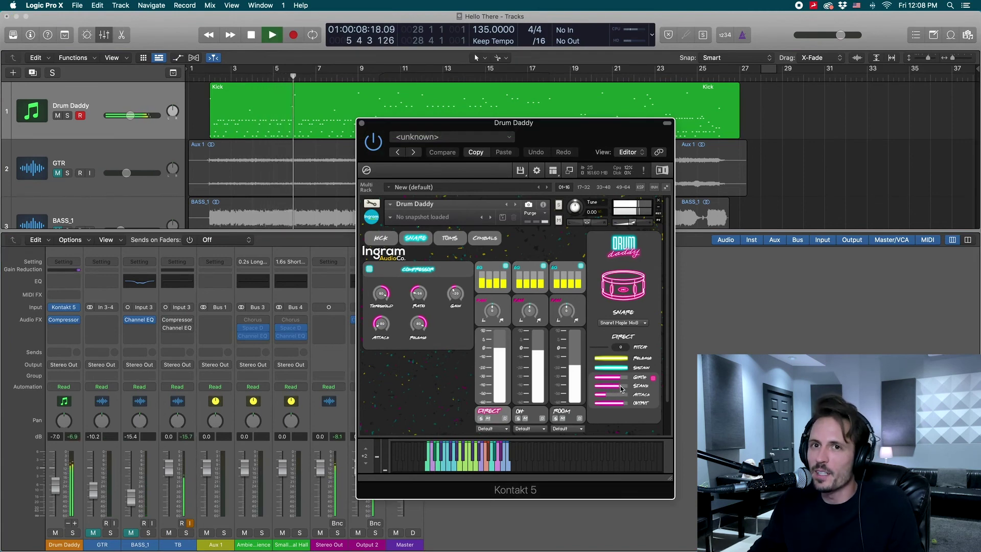
left_click_drag(621, 390, 596, 390)
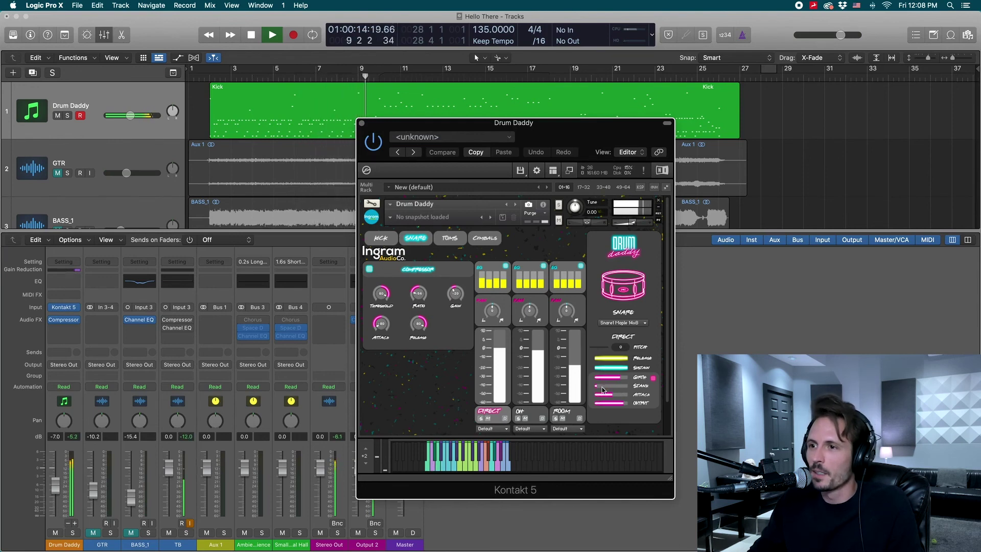
left_click(605, 386)
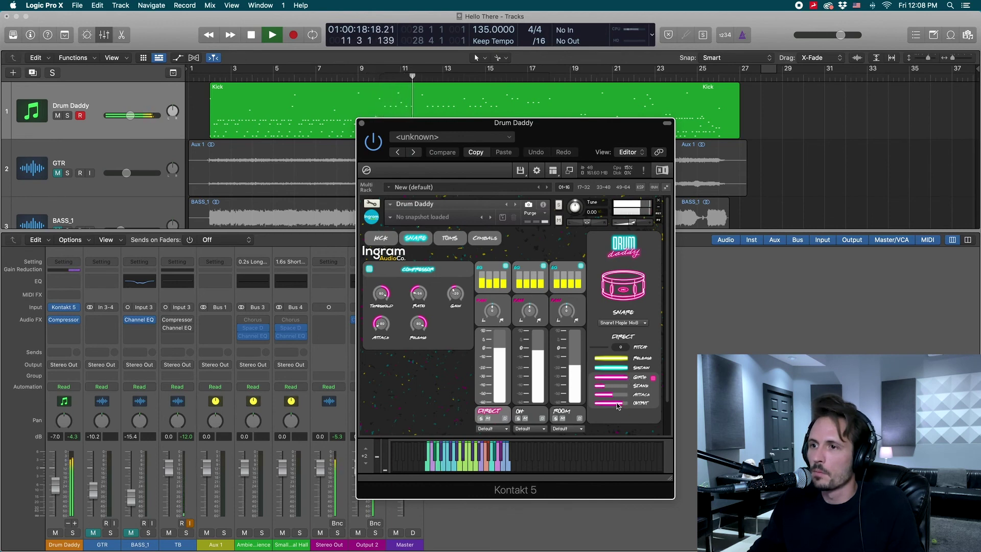
left_click(653, 378)
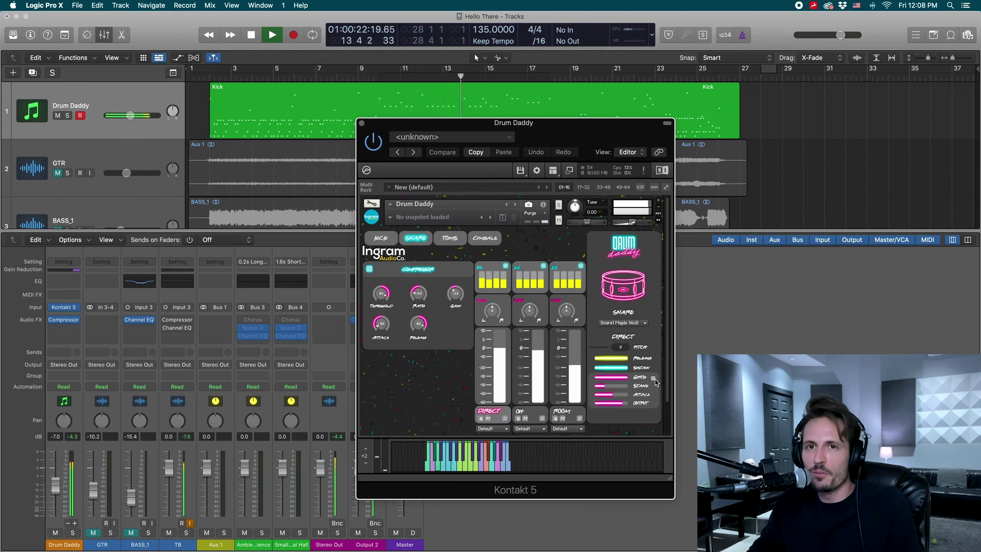
left_click(653, 378)
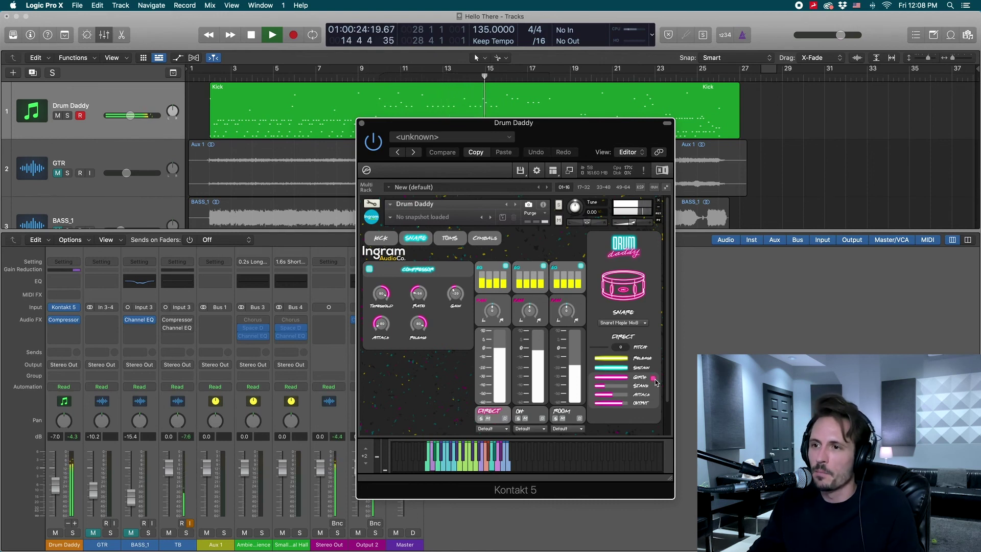